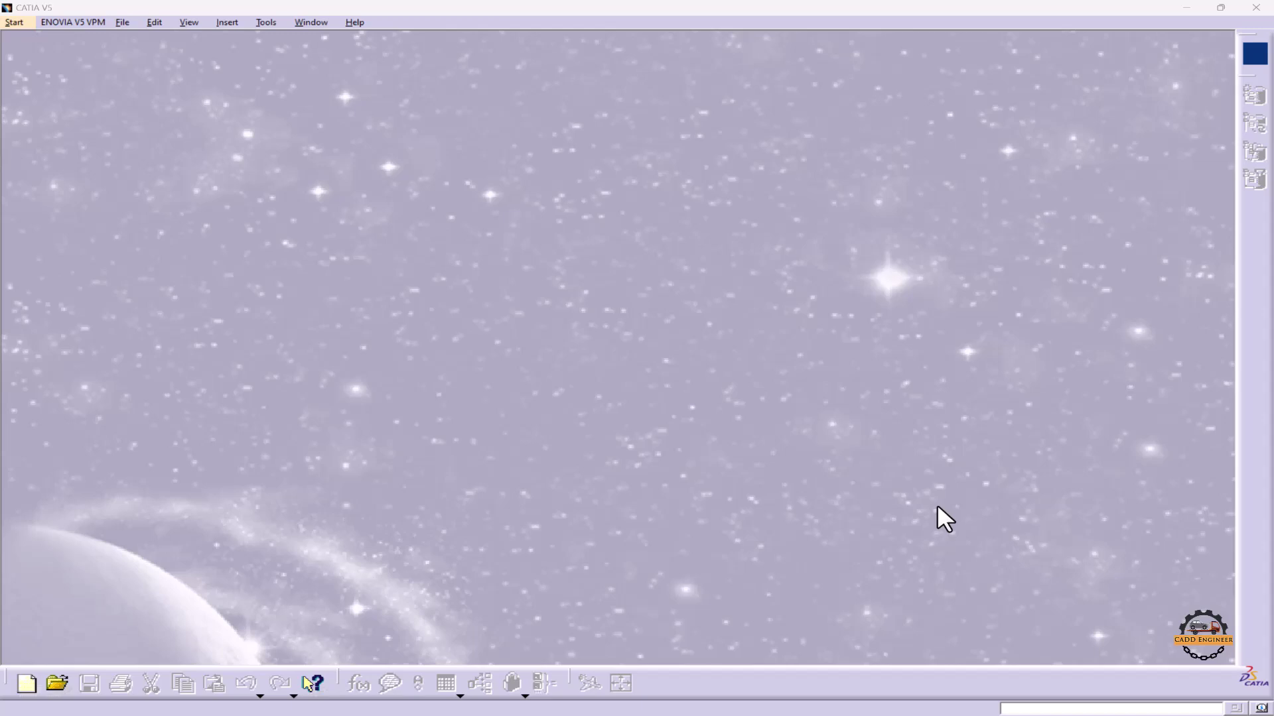
Step: Create a new Generative Shape Design part named 'Transition Zone'
{"action": "left_click", "coordinate": [18, 22]}
{"action": "mouse_move", "coordinate": [85, 69]}
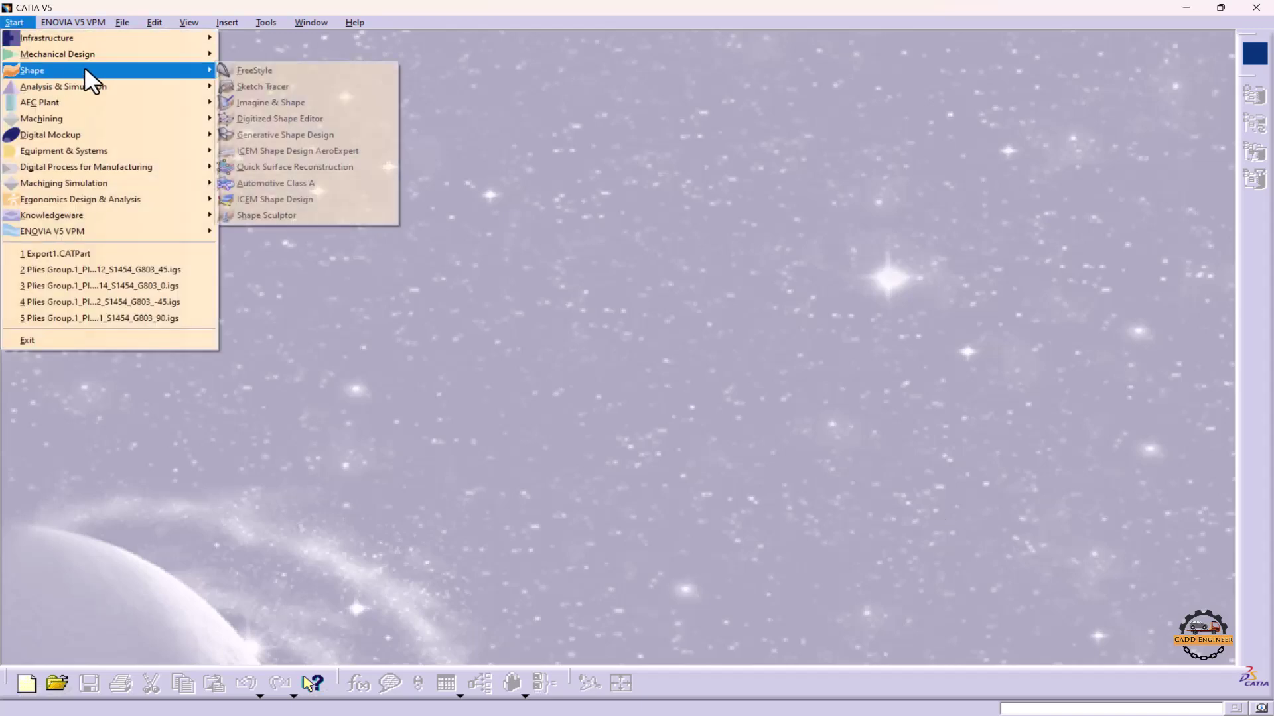
{"action": "left_click", "coordinate": [264, 132]}
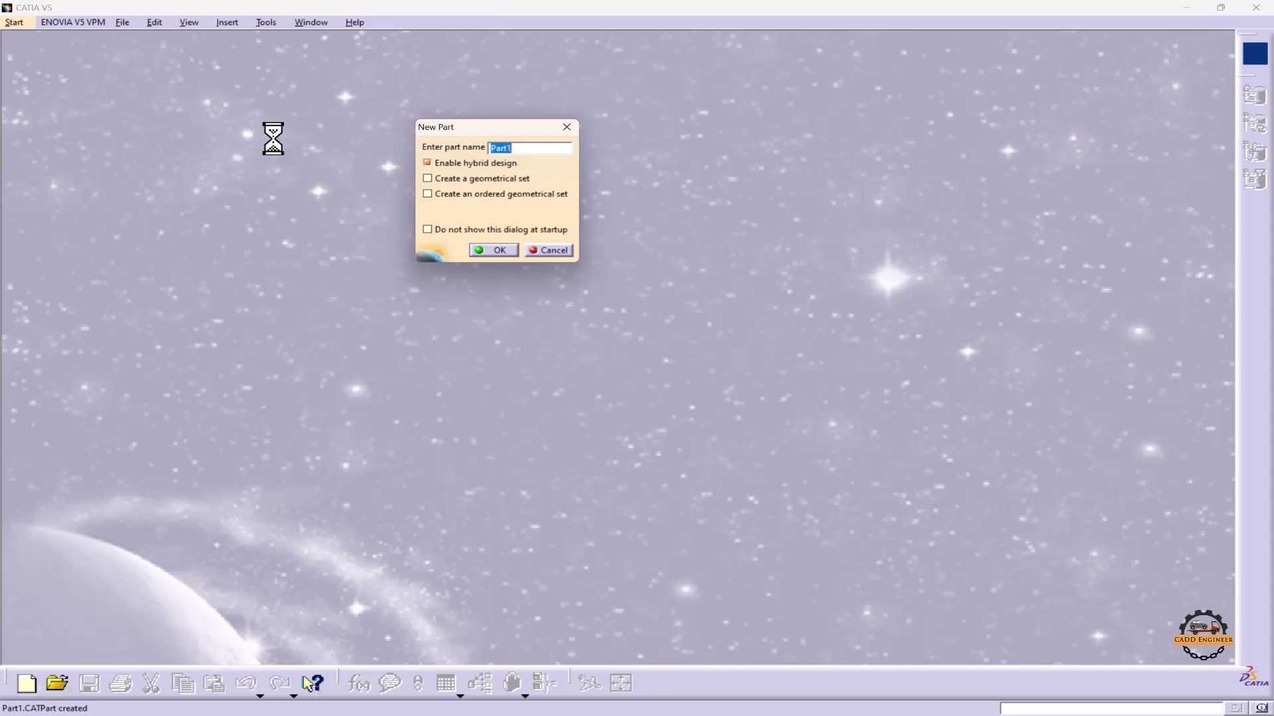
{"action": "key", "text": "Caps_Lock"}
{"action": "type", "text": "T"}
{"action": "key", "text": "Caps_Lock"}
{"action": "type", "text": "r"}
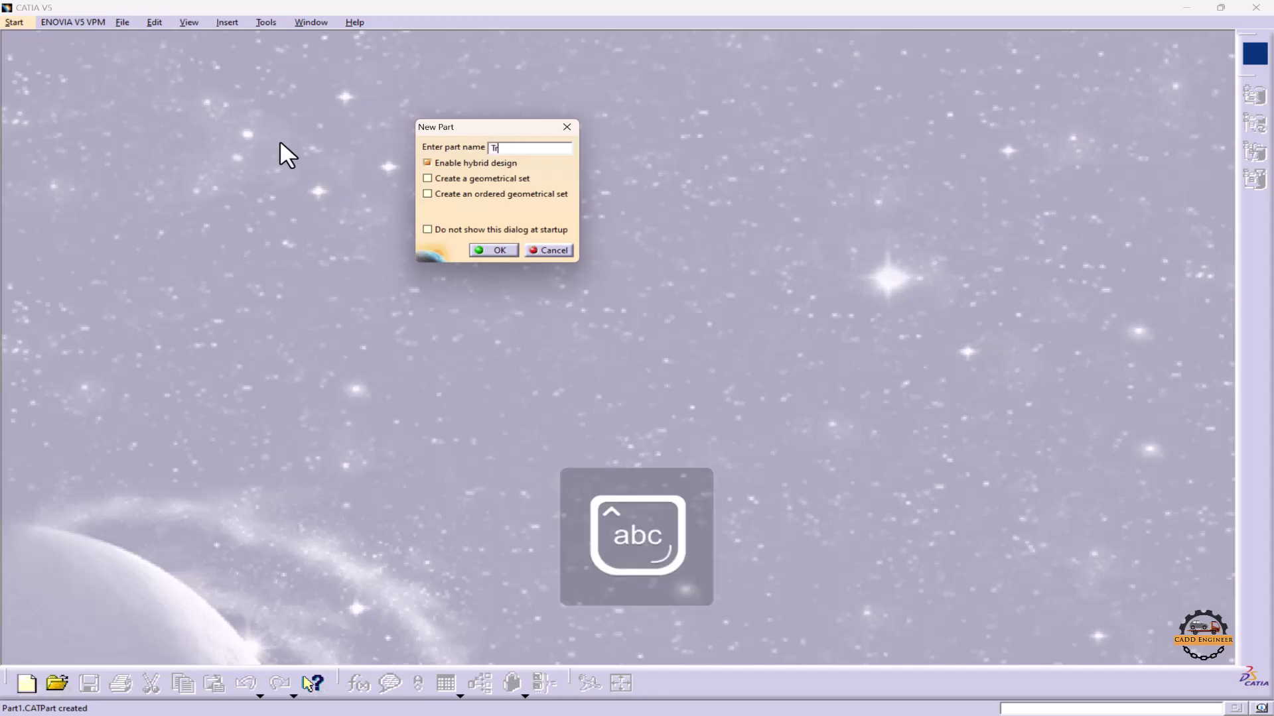
{"action": "type", "text": "ansition Zone"}
{"action": "left_click", "coordinate": [493, 250]}
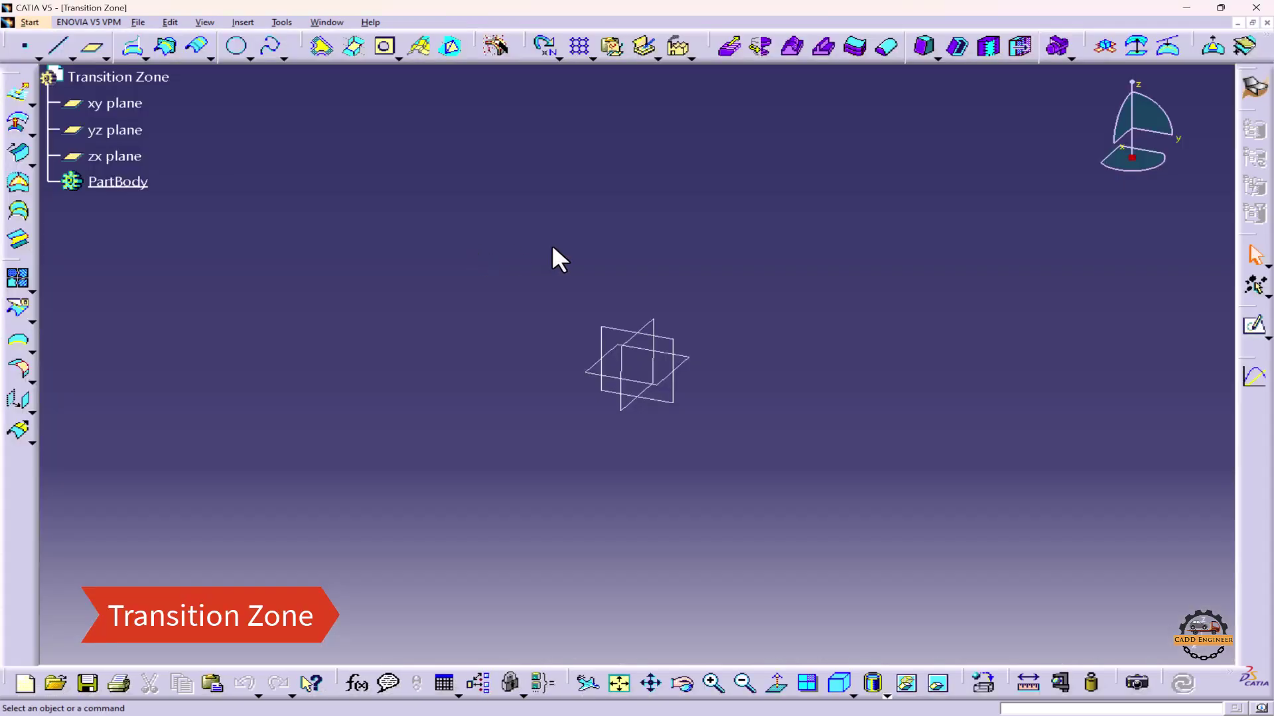
Step: Sketch a centred rectangle at the origin on the xy plane
{"action": "left_click", "coordinate": [1254, 325]}
{"action": "left_click", "coordinate": [691, 364]}
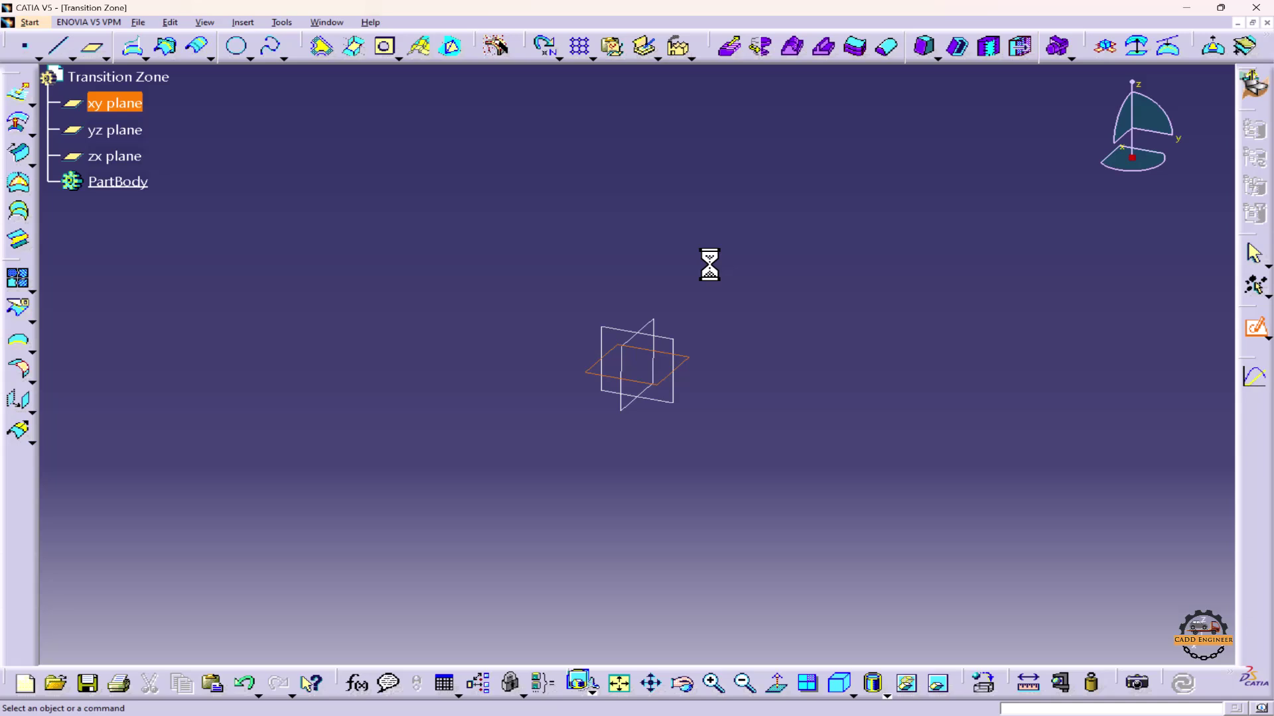
{"action": "left_click", "coordinate": [787, 58]}
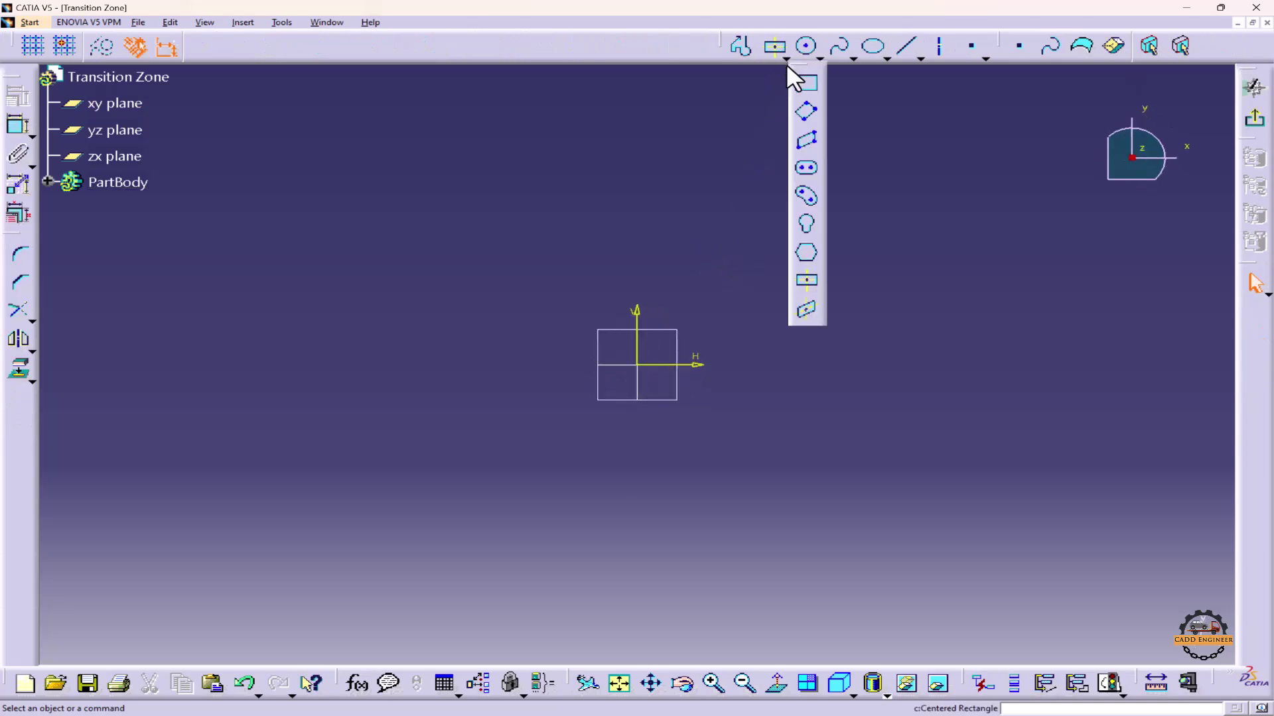
{"action": "left_click", "coordinate": [807, 284]}
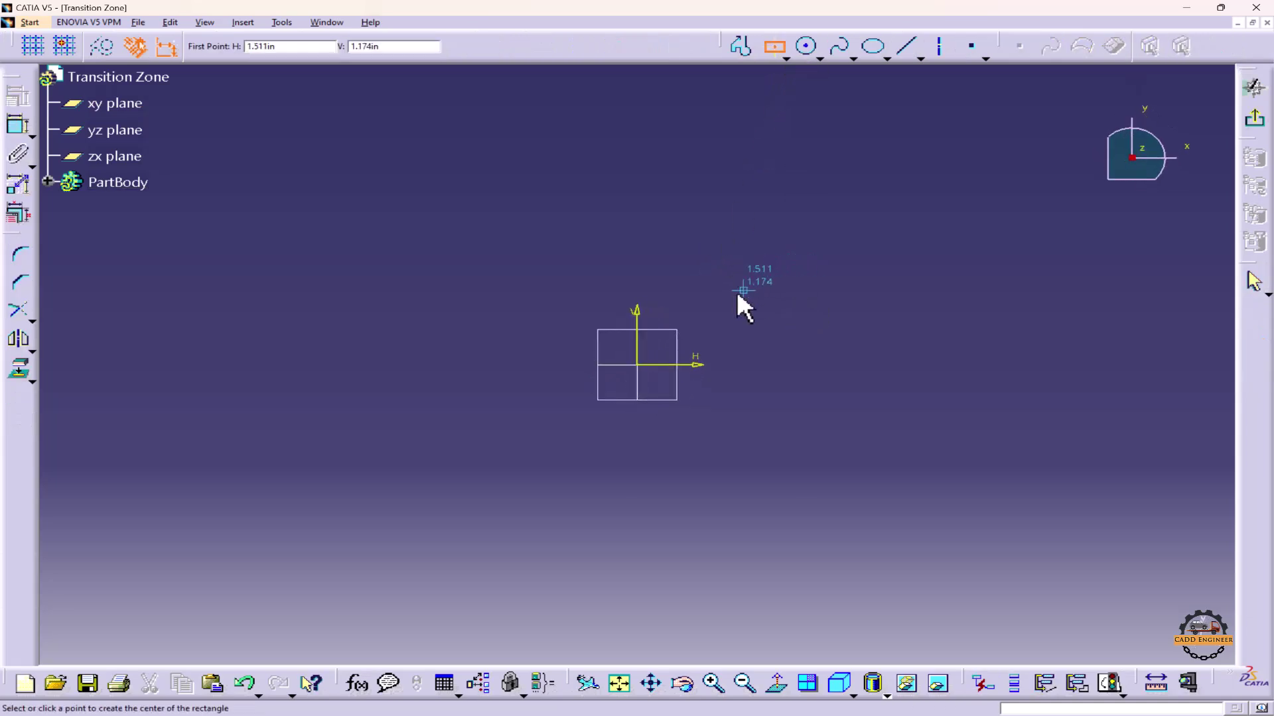
{"action": "left_click", "coordinate": [638, 365]}
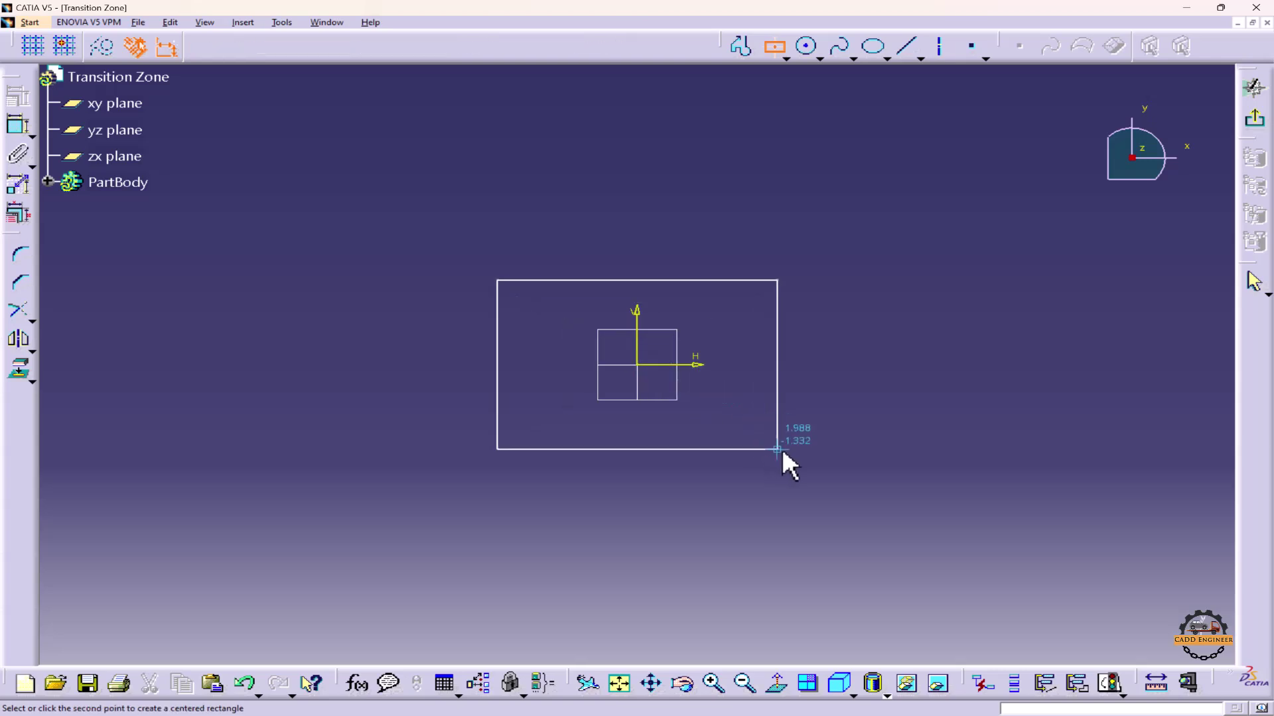
{"action": "left_click", "coordinate": [785, 453]}
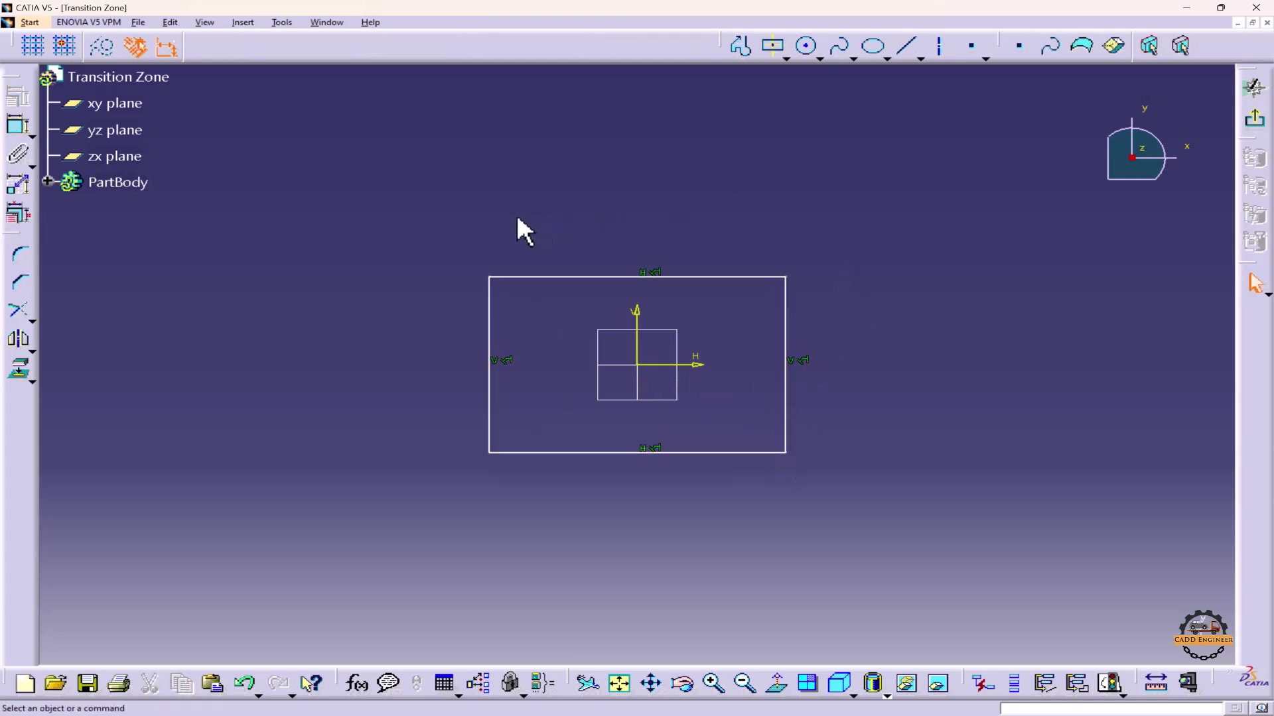
Step: Constrain the rectangle to 20 wide and 10 tall, then exit the sketcher
{"action": "left_click", "coordinate": [18, 125]}
{"action": "left_click", "coordinate": [588, 277]}
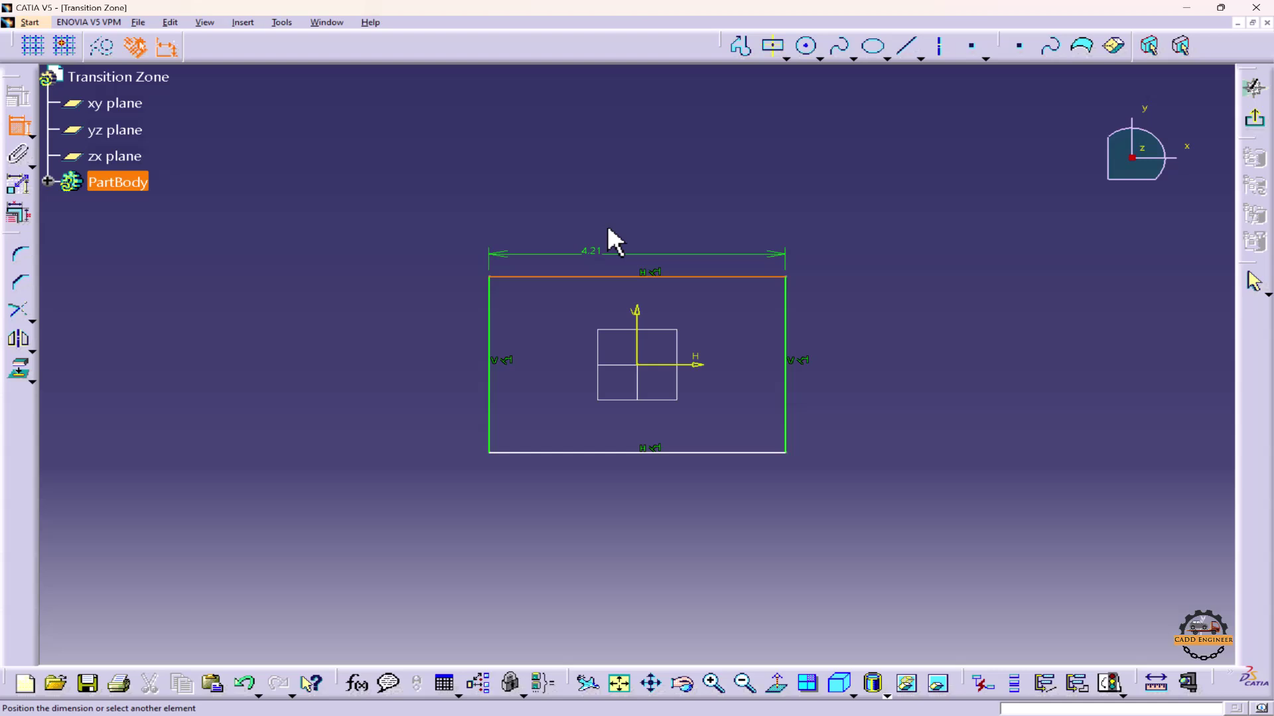
{"action": "left_click", "coordinate": [620, 223]}
{"action": "double_click", "coordinate": [619, 218]}
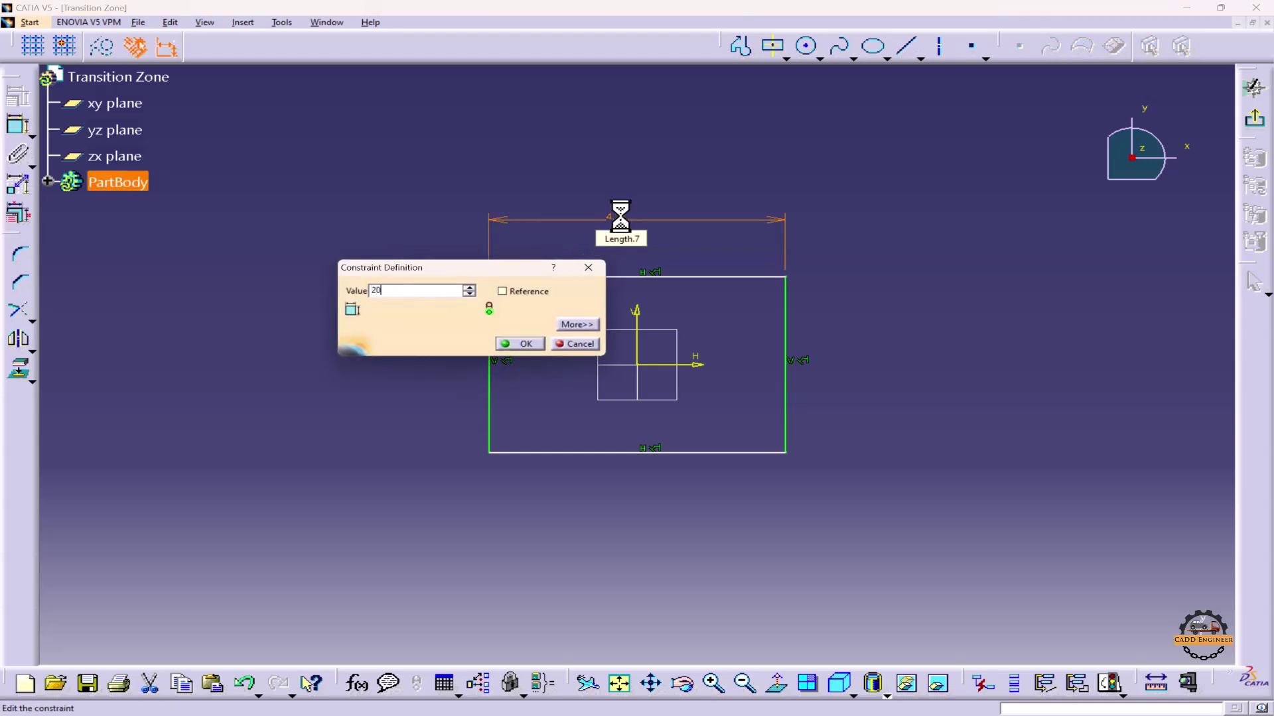
{"action": "key", "text": "Return"}
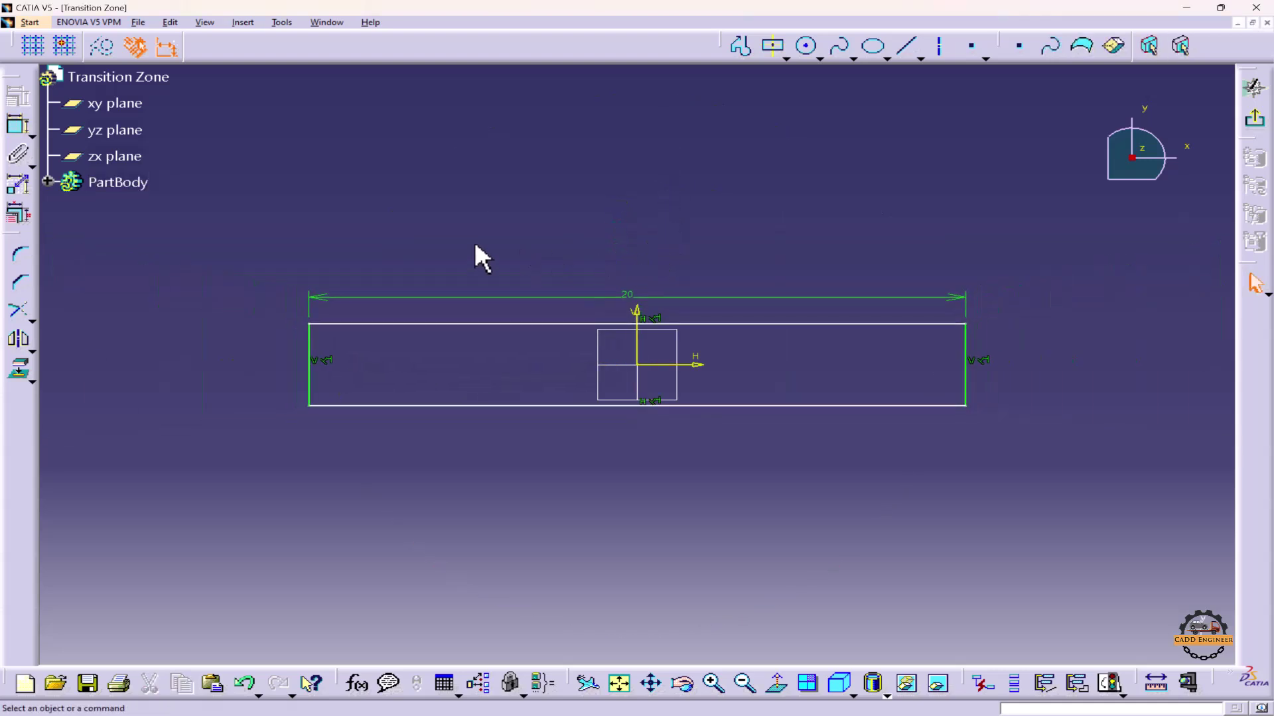
{"action": "left_click", "coordinate": [19, 124]}
{"action": "left_click", "coordinate": [966, 351]}
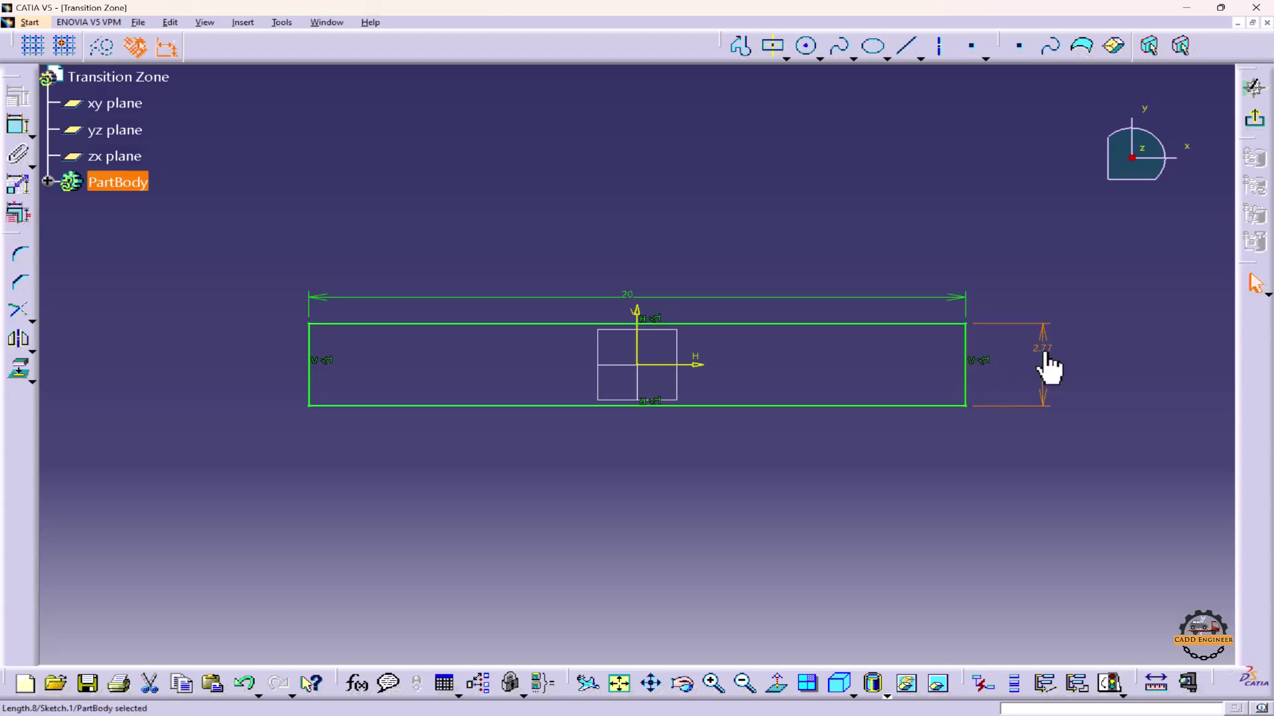
{"action": "double_click", "coordinate": [1045, 351]}
{"action": "type", "text": "10"}
{"action": "key", "text": "Return"}
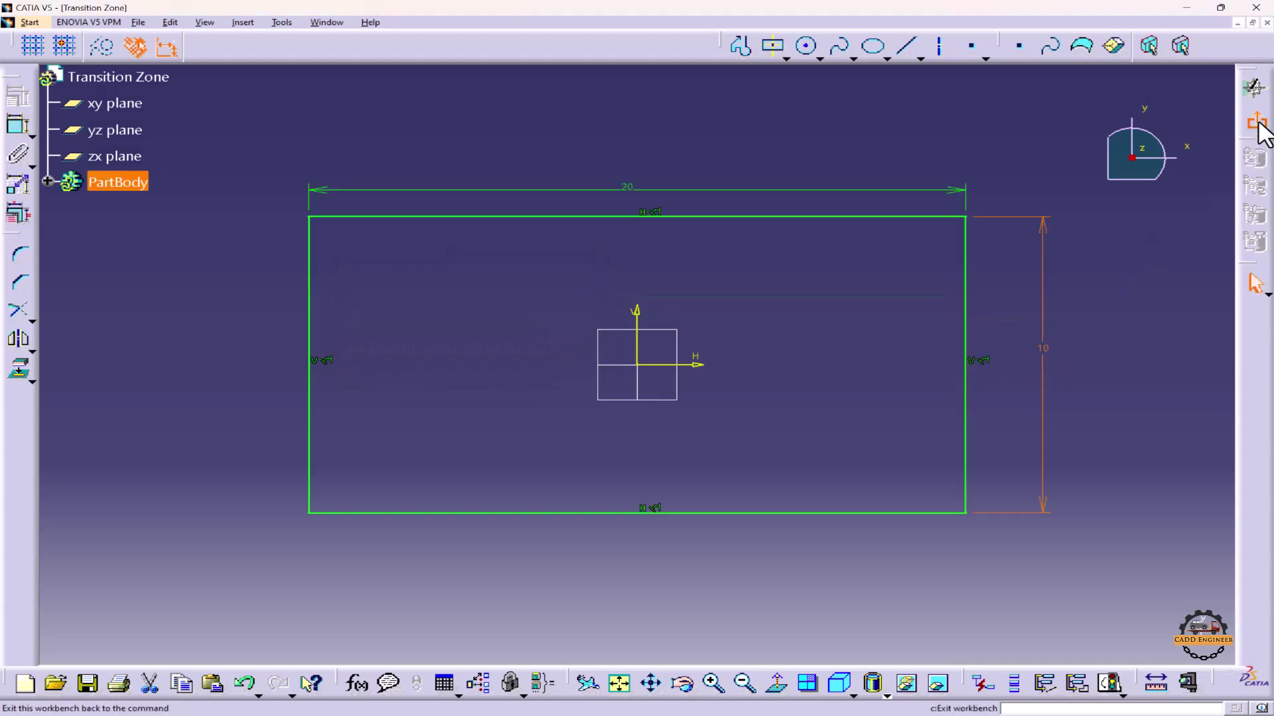
{"action": "left_click", "coordinate": [1257, 124]}
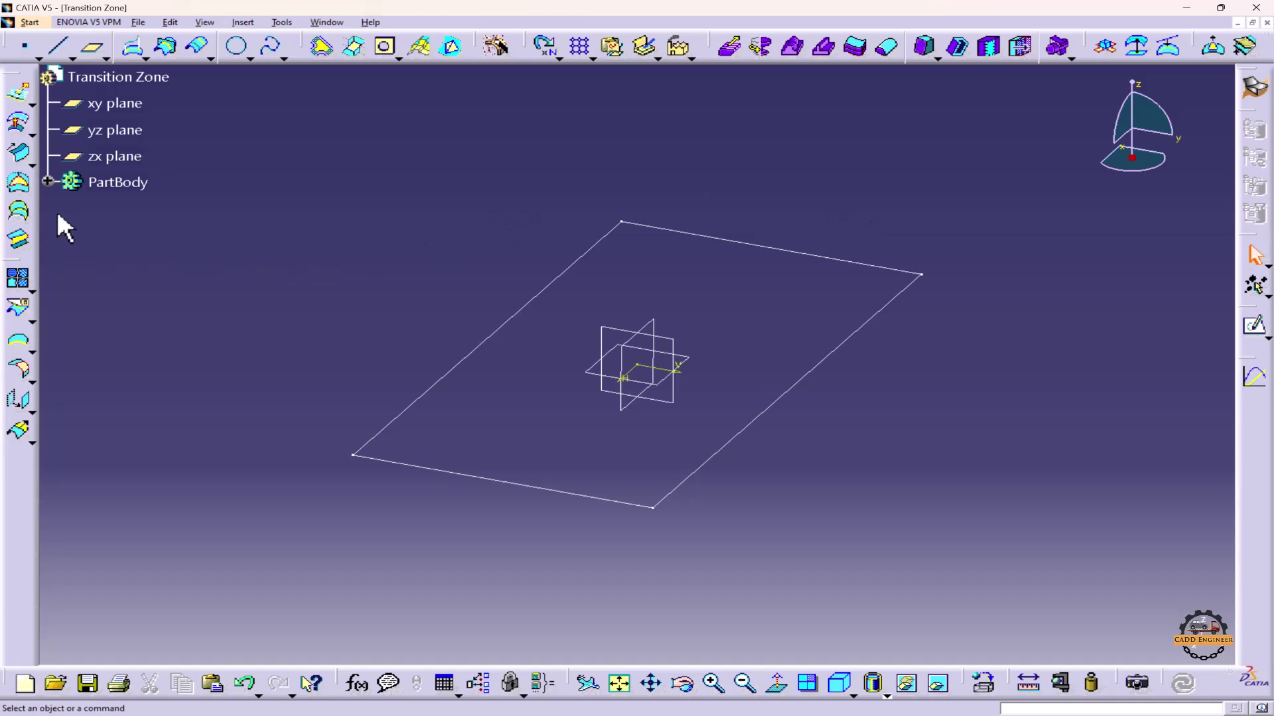
Step: Create a flat Fill surface bounded by the rectangle sketch
{"action": "left_click", "coordinate": [25, 186]}
{"action": "left_click", "coordinate": [533, 297]}
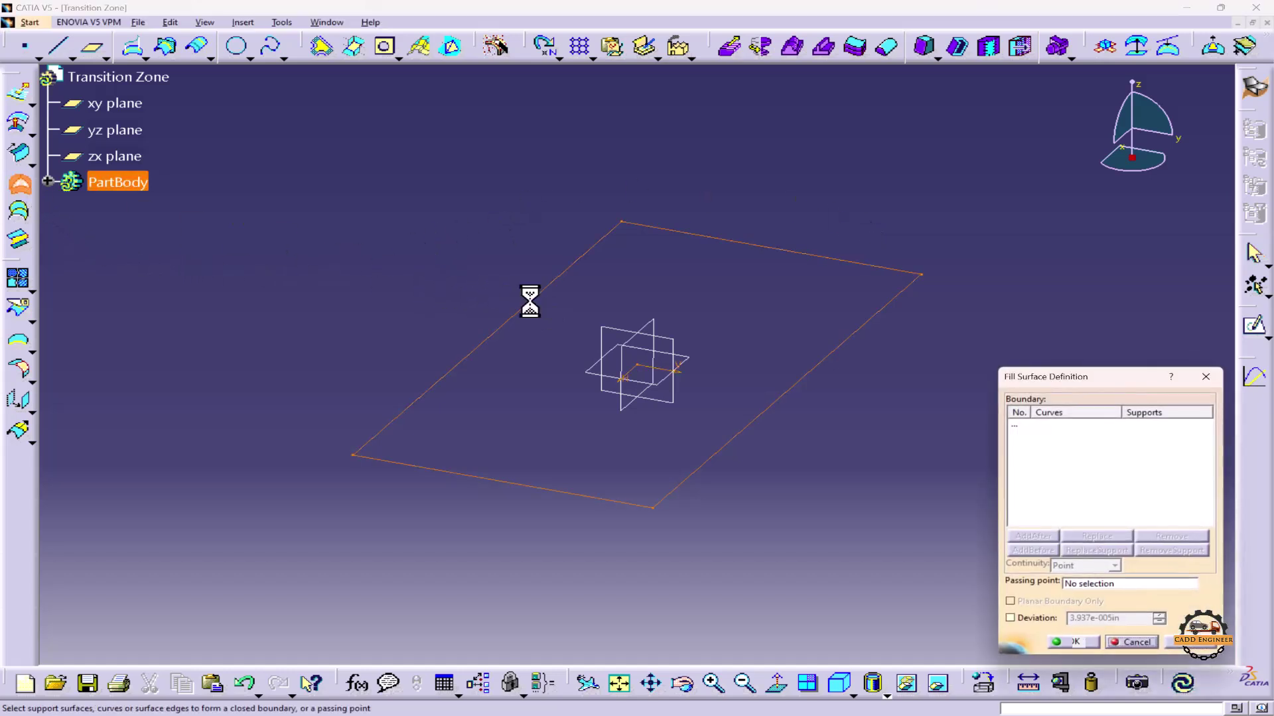
{"action": "left_click", "coordinate": [1074, 642]}
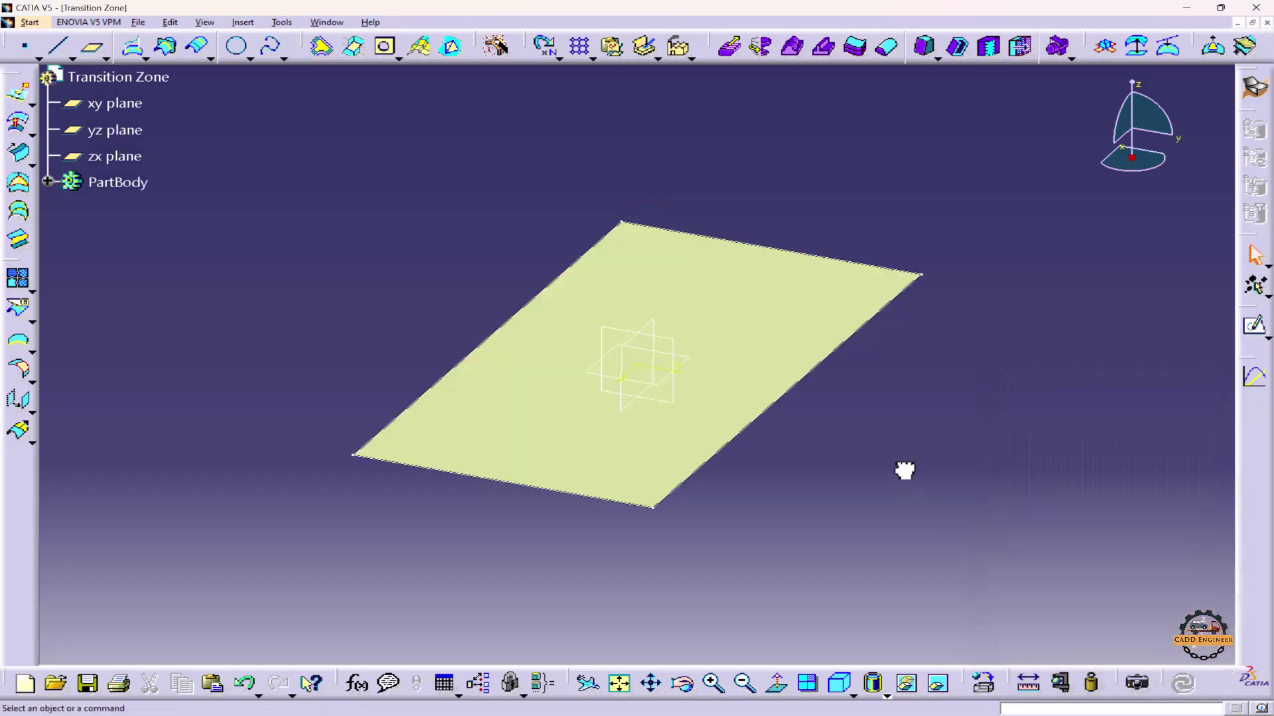
{"action": "left_click", "coordinate": [811, 250]}
{"action": "right_click", "coordinate": [811, 250]}
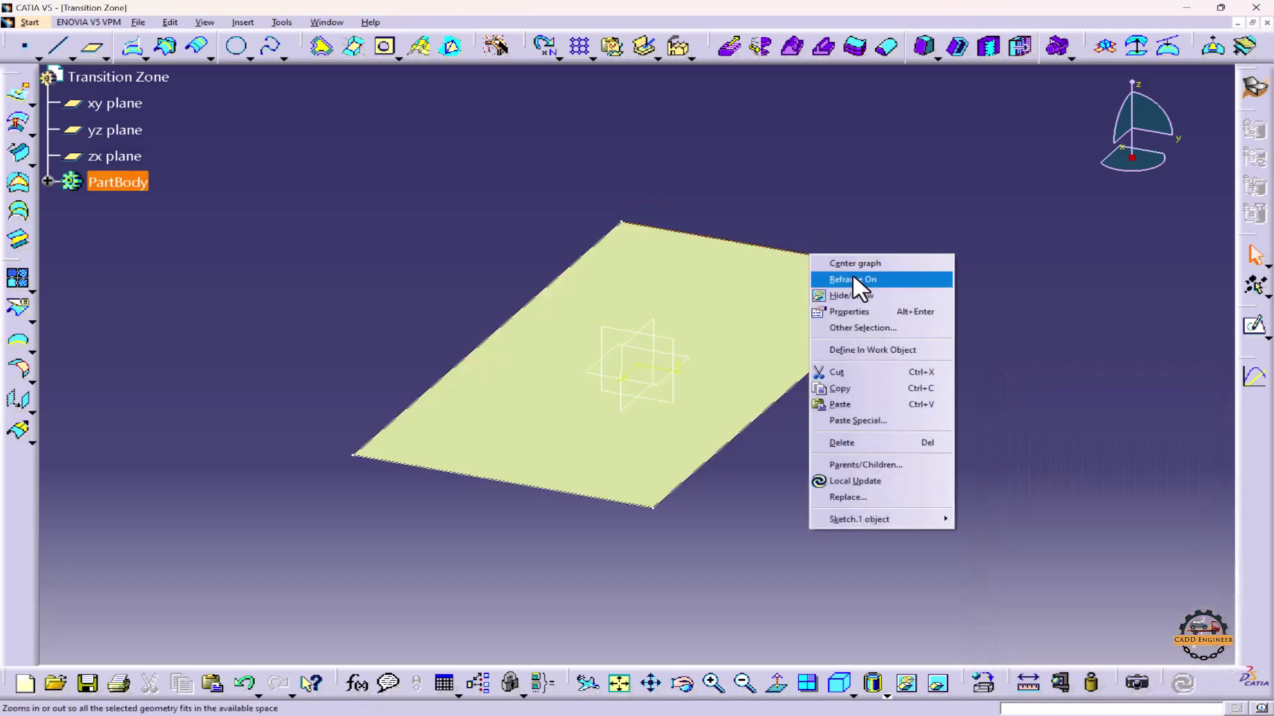
{"action": "left_click", "coordinate": [435, 133]}
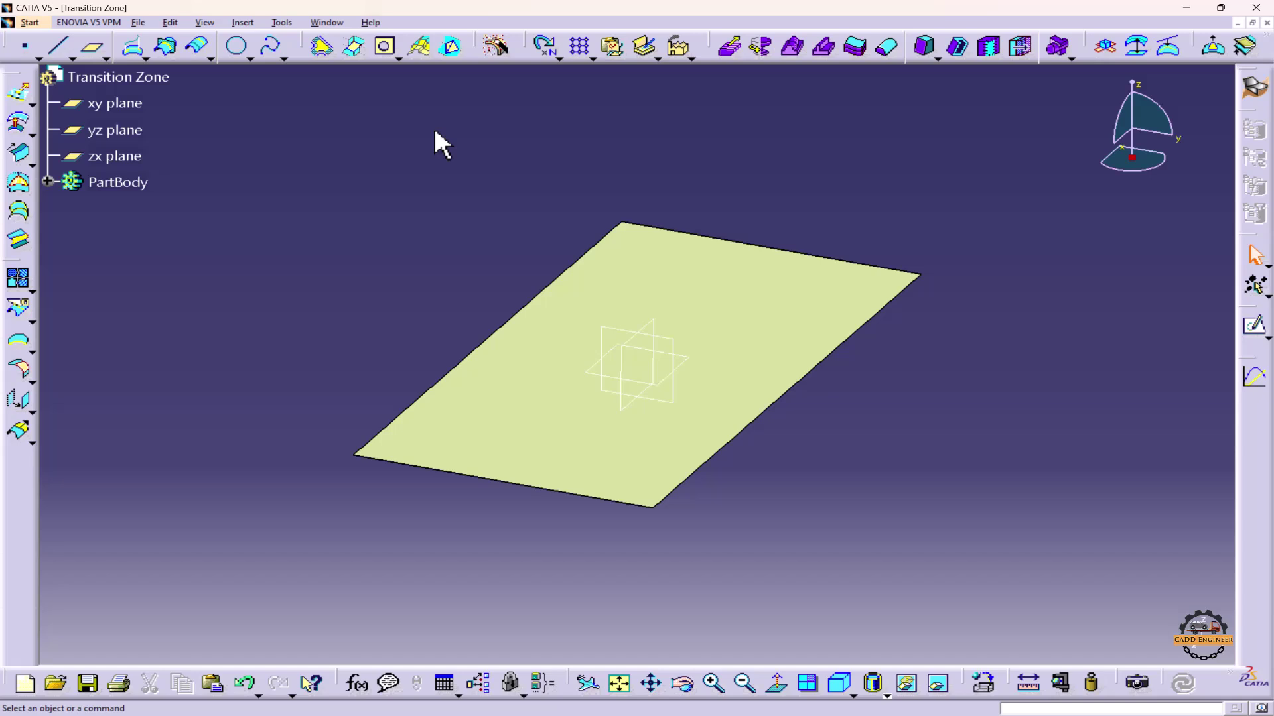
Step: Extract the plate's bottom, left and top edges as separate no-propagation boundary curves
{"action": "left_click", "coordinate": [18, 339]}
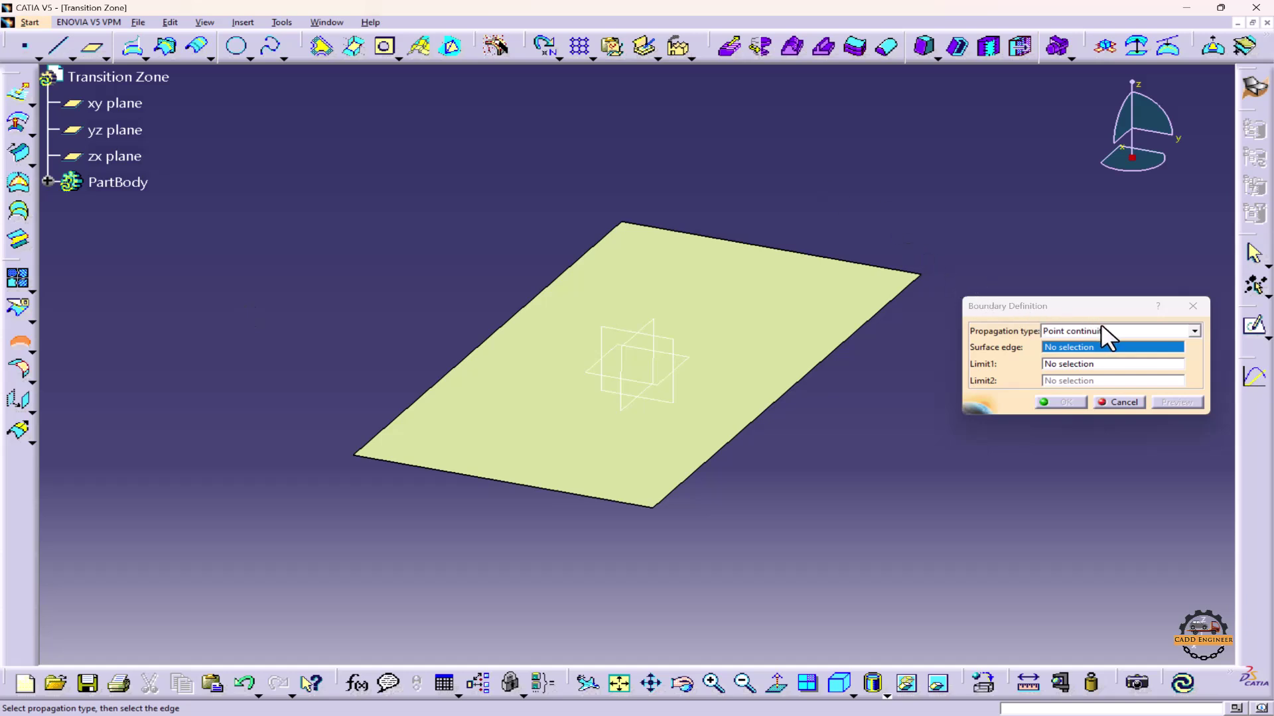
{"action": "left_click", "coordinate": [1116, 332]}
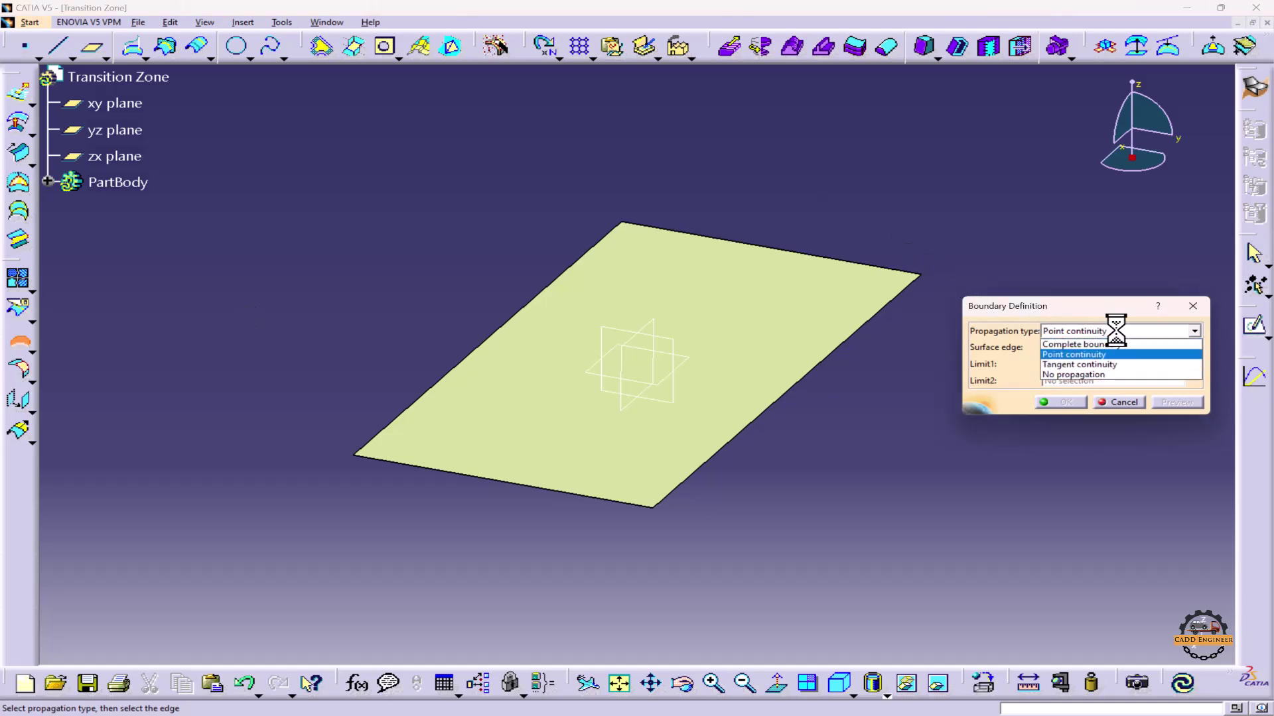
{"action": "left_click", "coordinate": [1112, 373]}
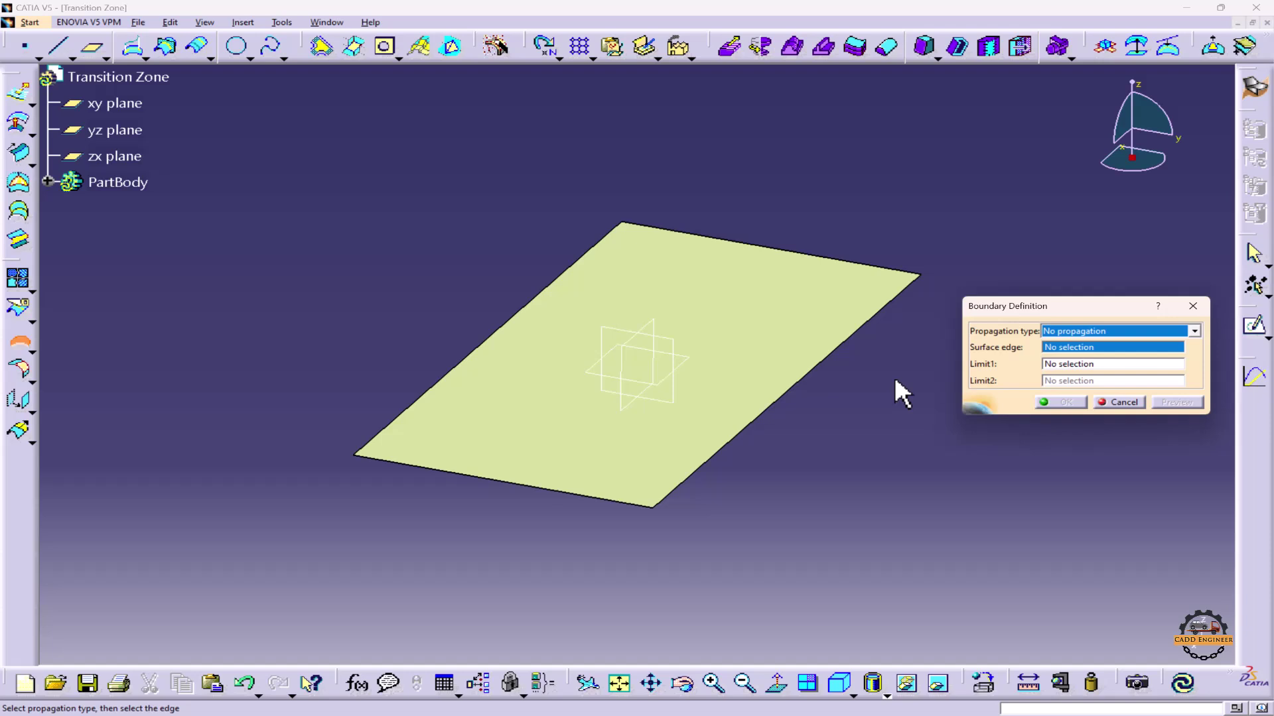
{"action": "left_click", "coordinate": [862, 331]}
{"action": "left_click", "coordinate": [578, 492]}
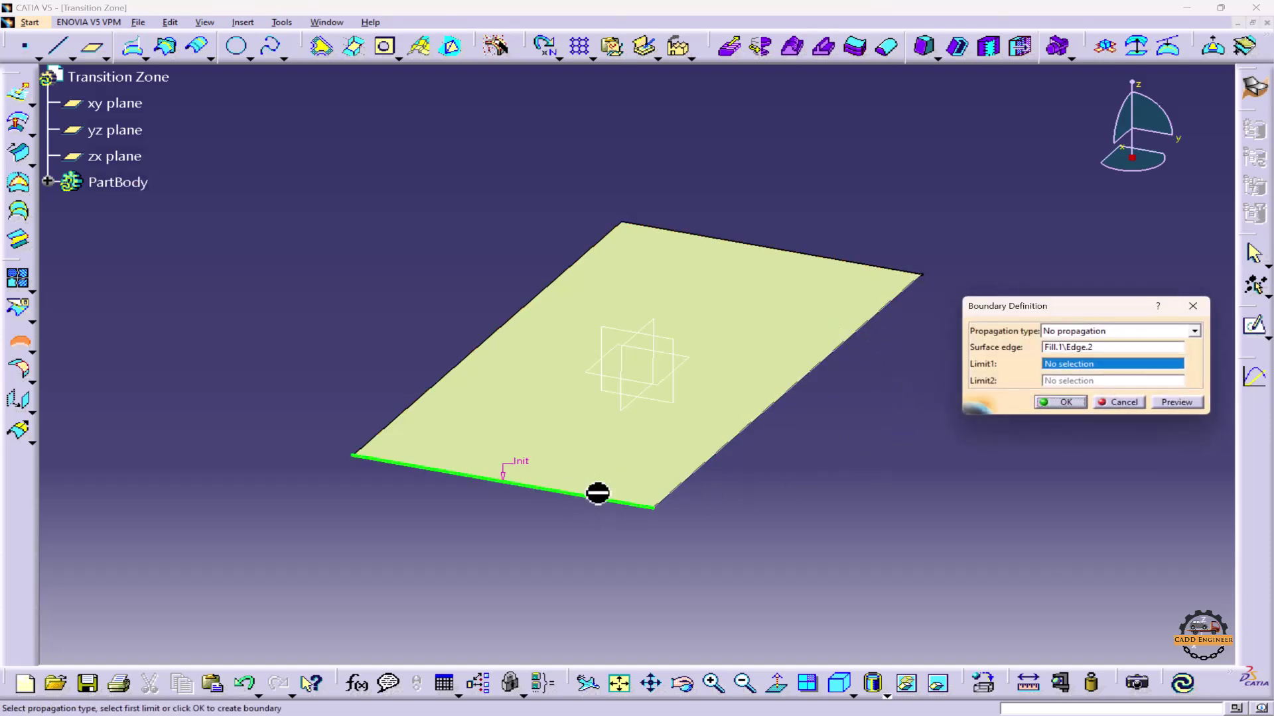
{"action": "left_click", "coordinate": [1060, 402]}
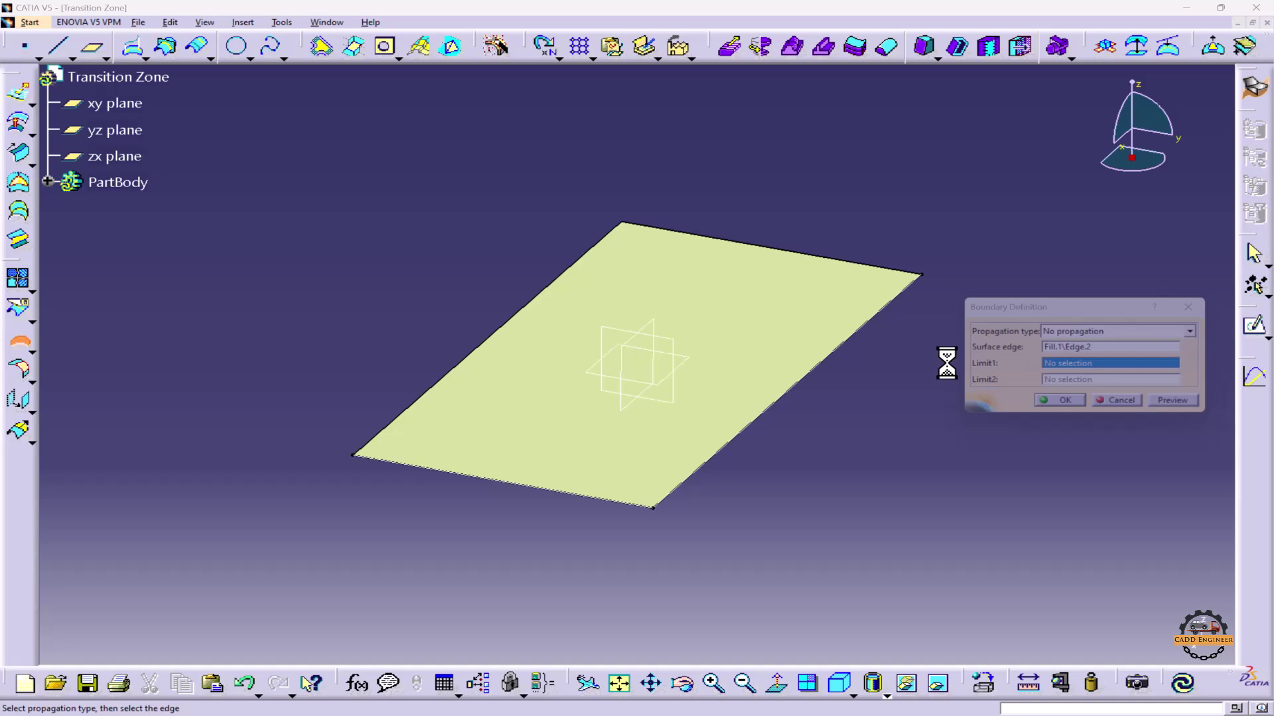
{"action": "left_click", "coordinate": [559, 278]}
{"action": "left_click", "coordinate": [1060, 402]}
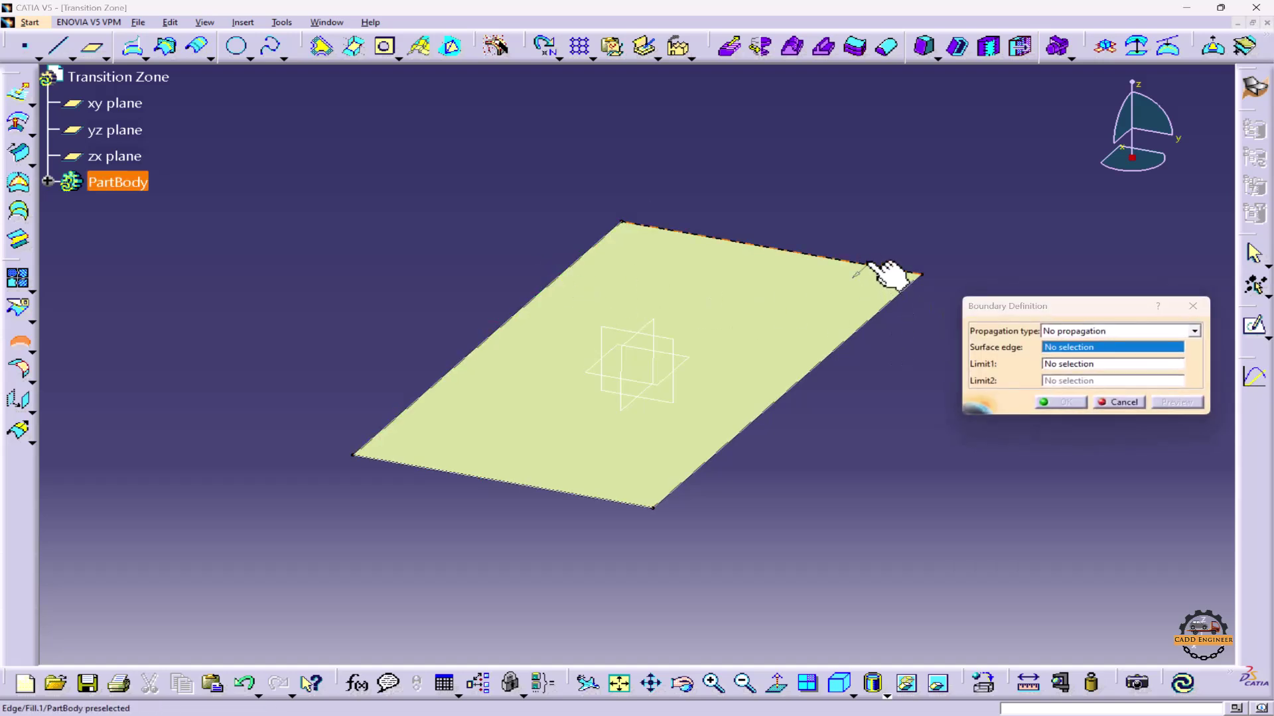
{"action": "left_click", "coordinate": [889, 271]}
{"action": "left_click", "coordinate": [1060, 402]}
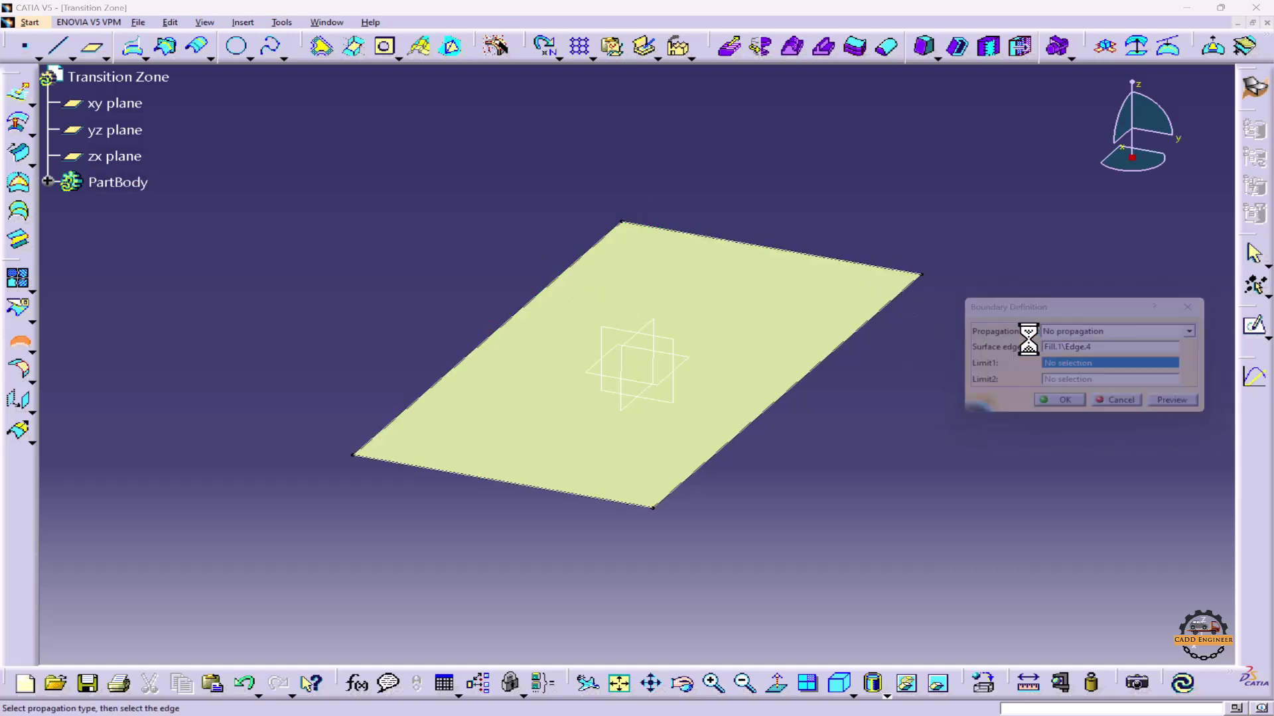
{"action": "left_click", "coordinate": [1119, 402]}
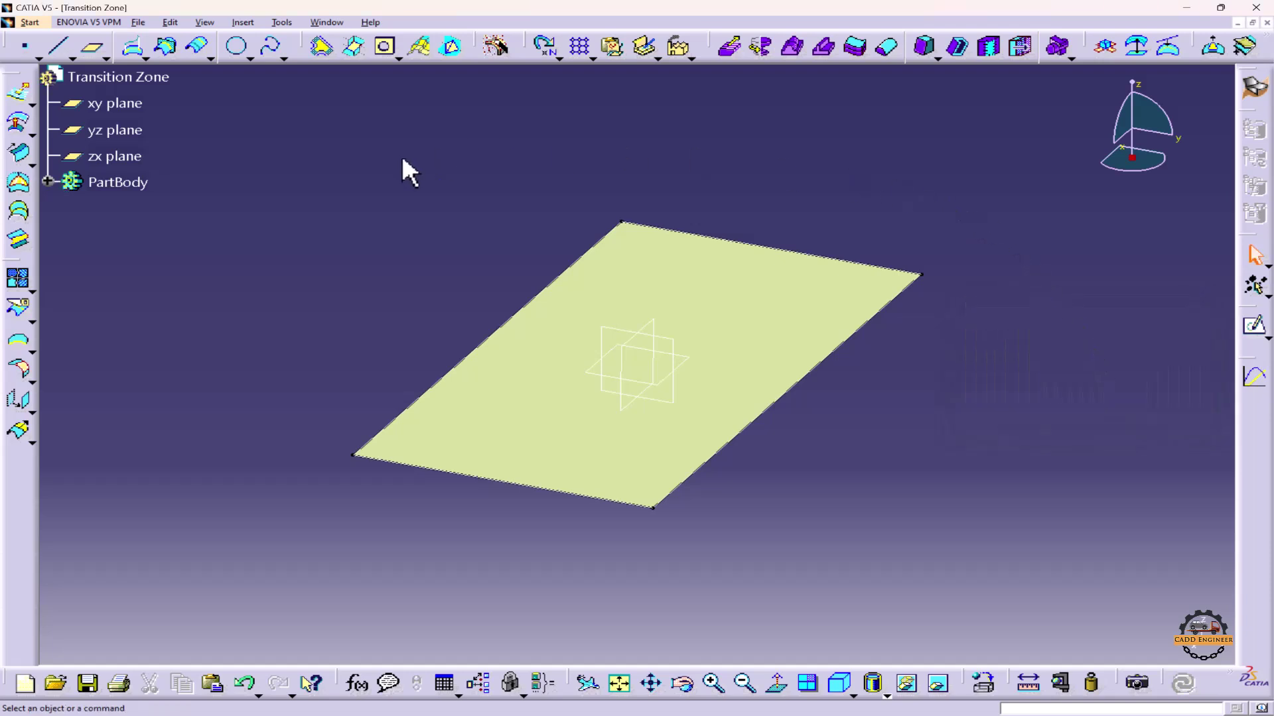
Step: Create Plane.1 offset from the yz plane, then Plane.2 offset 3.5 from Plane.1
{"action": "left_click", "coordinate": [93, 48]}
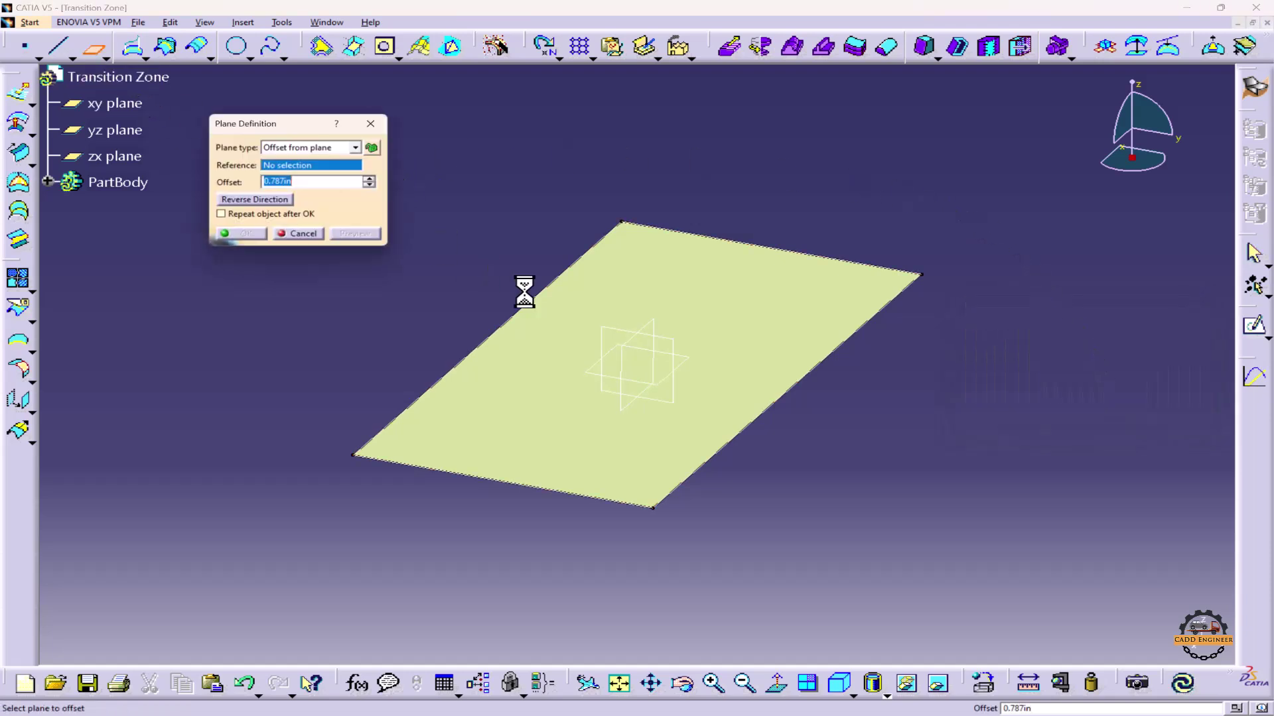
{"action": "left_click", "coordinate": [617, 329]}
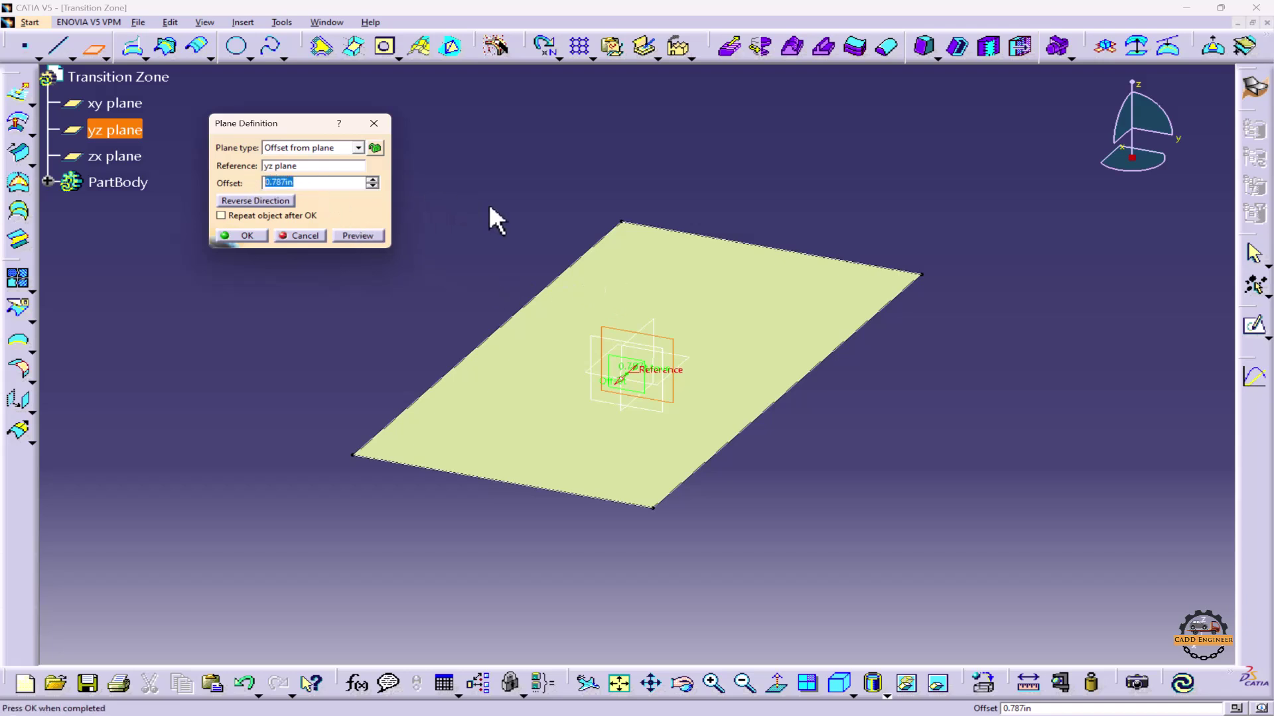
{"action": "left_click", "coordinate": [247, 236]}
{"action": "left_click", "coordinate": [92, 47]}
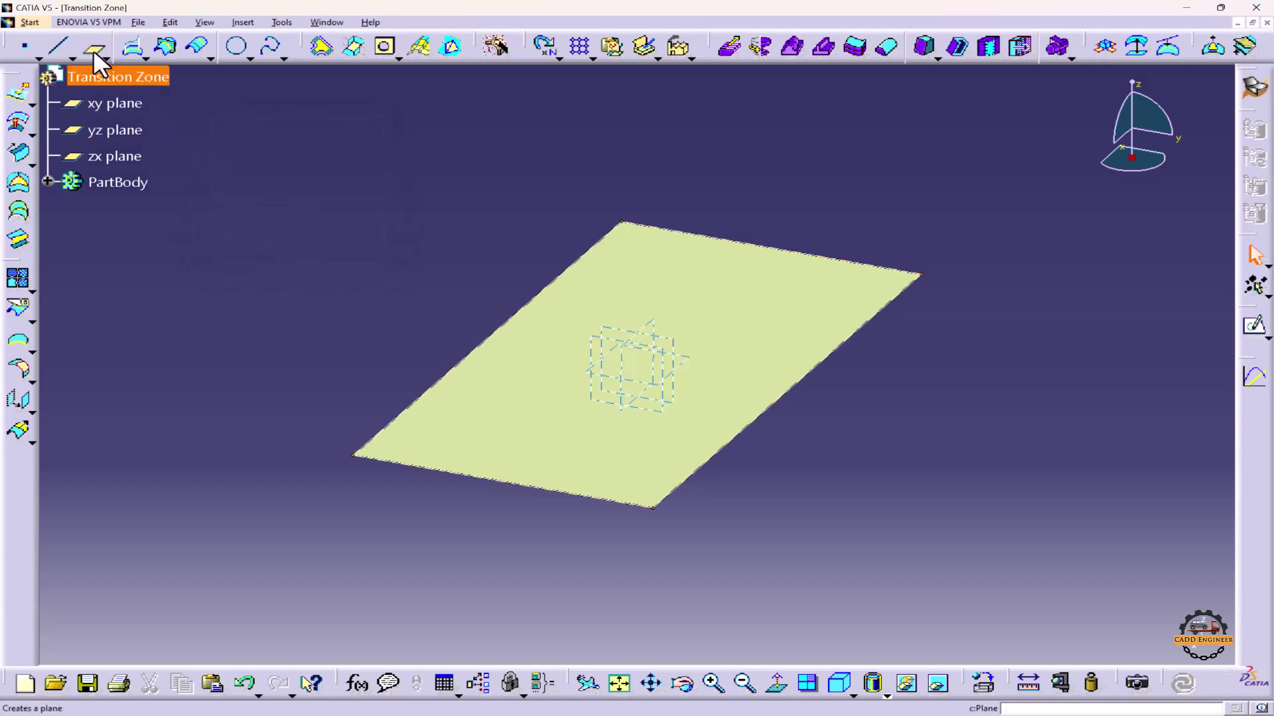
{"action": "left_click", "coordinate": [597, 336]}
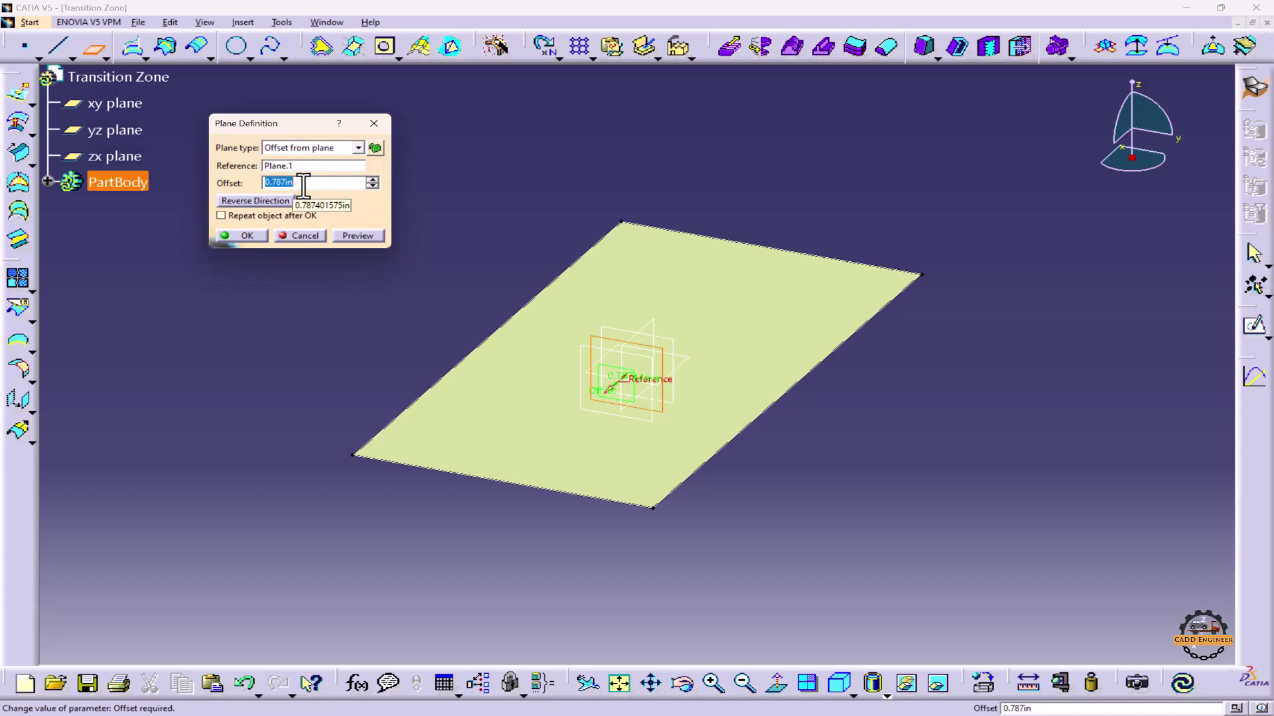
{"action": "key", "text": "Return"}
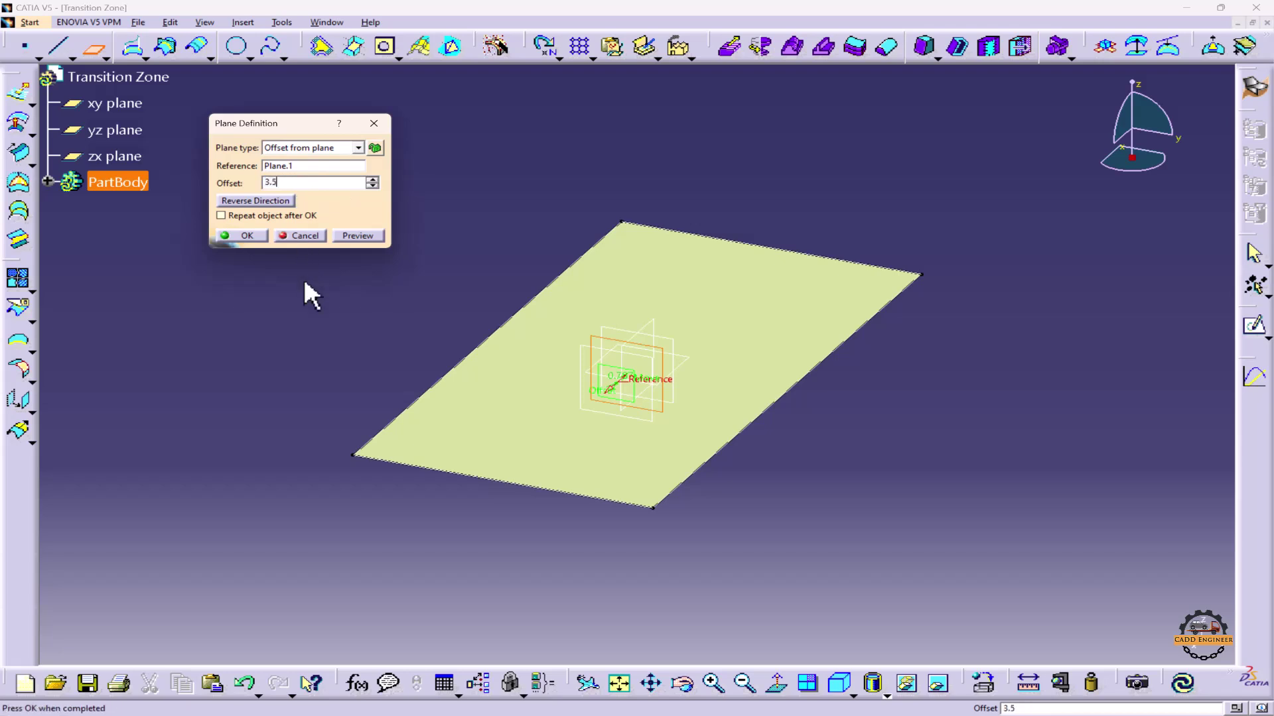
{"action": "left_click", "coordinate": [249, 234]}
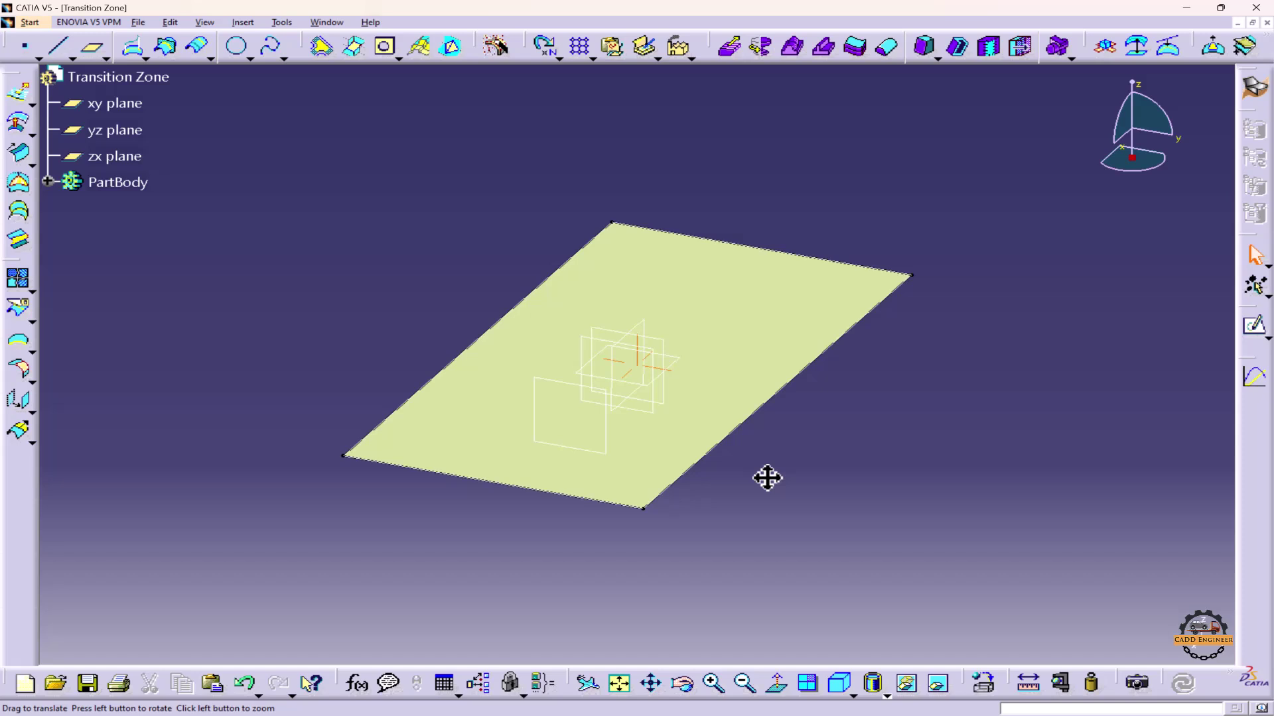
{"action": "middle_click_drag", "start_coordinate": [765, 478], "coordinate": [671, 439]}
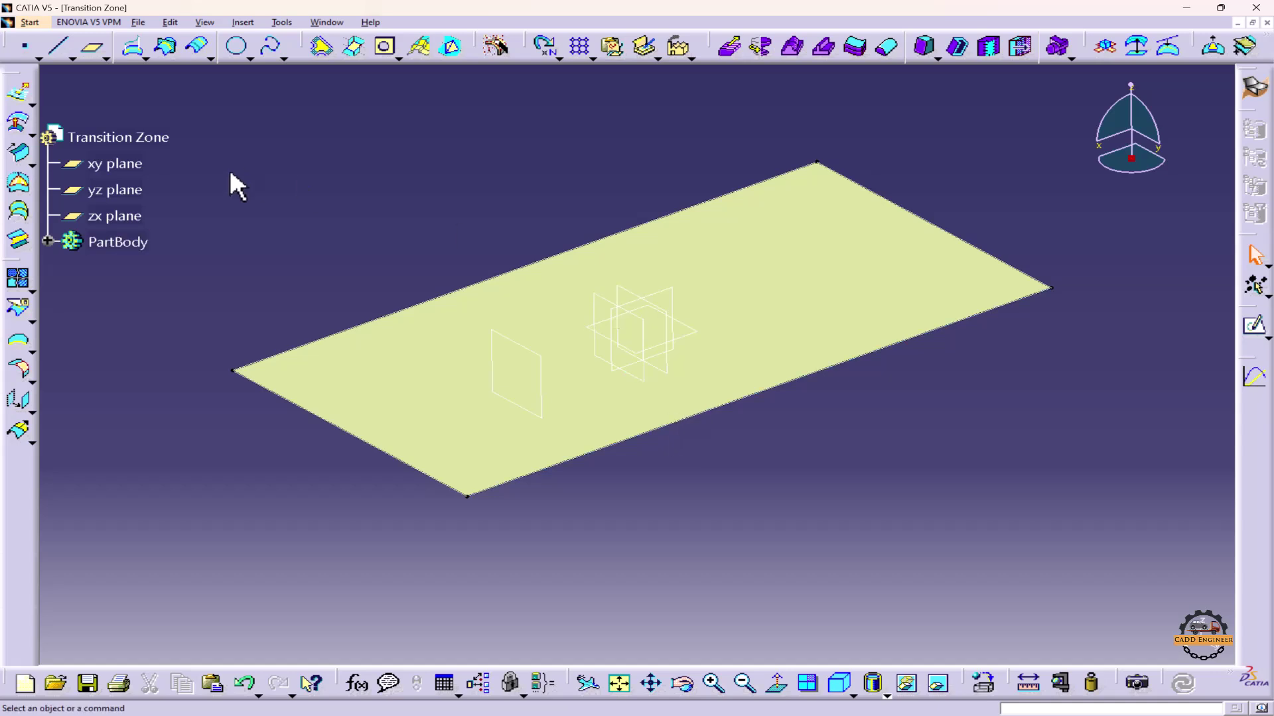
Step: Intersect Plane.1 and then Plane.2 with Fill.1 to get two lines across the plate
{"action": "left_click", "coordinate": [166, 52]}
{"action": "left_click", "coordinate": [614, 309]}
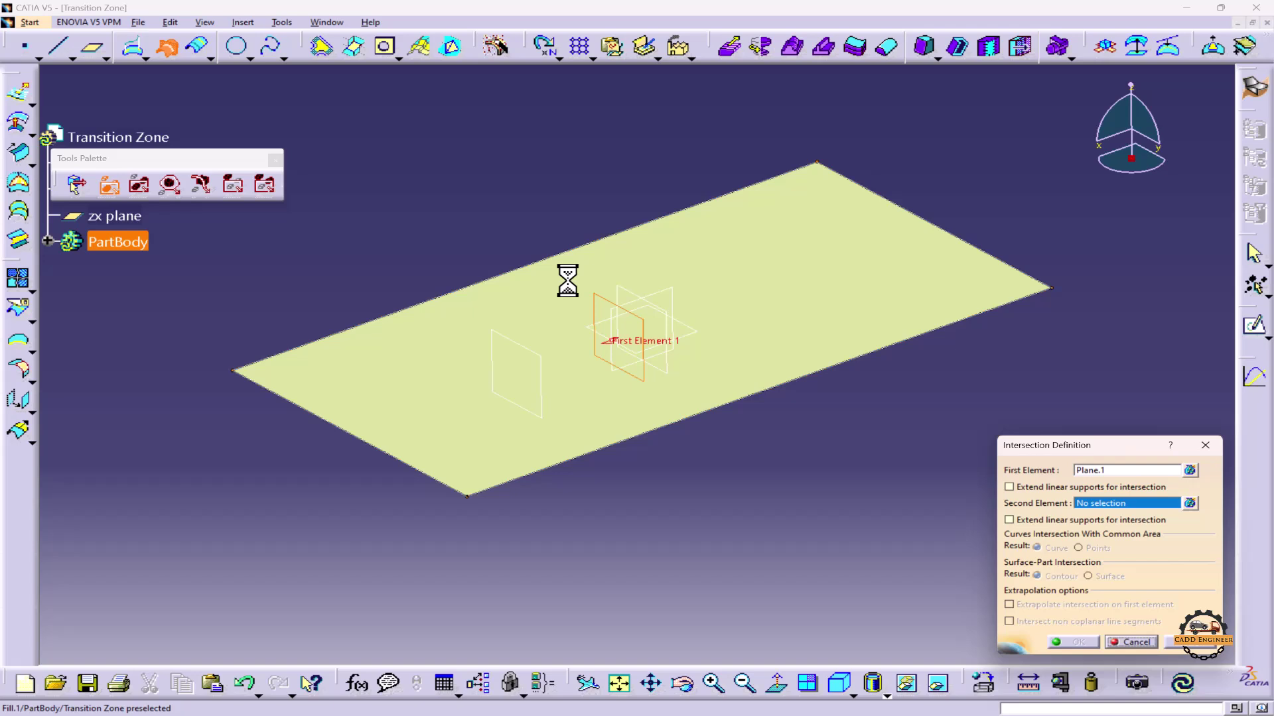
{"action": "left_click", "coordinate": [549, 291]}
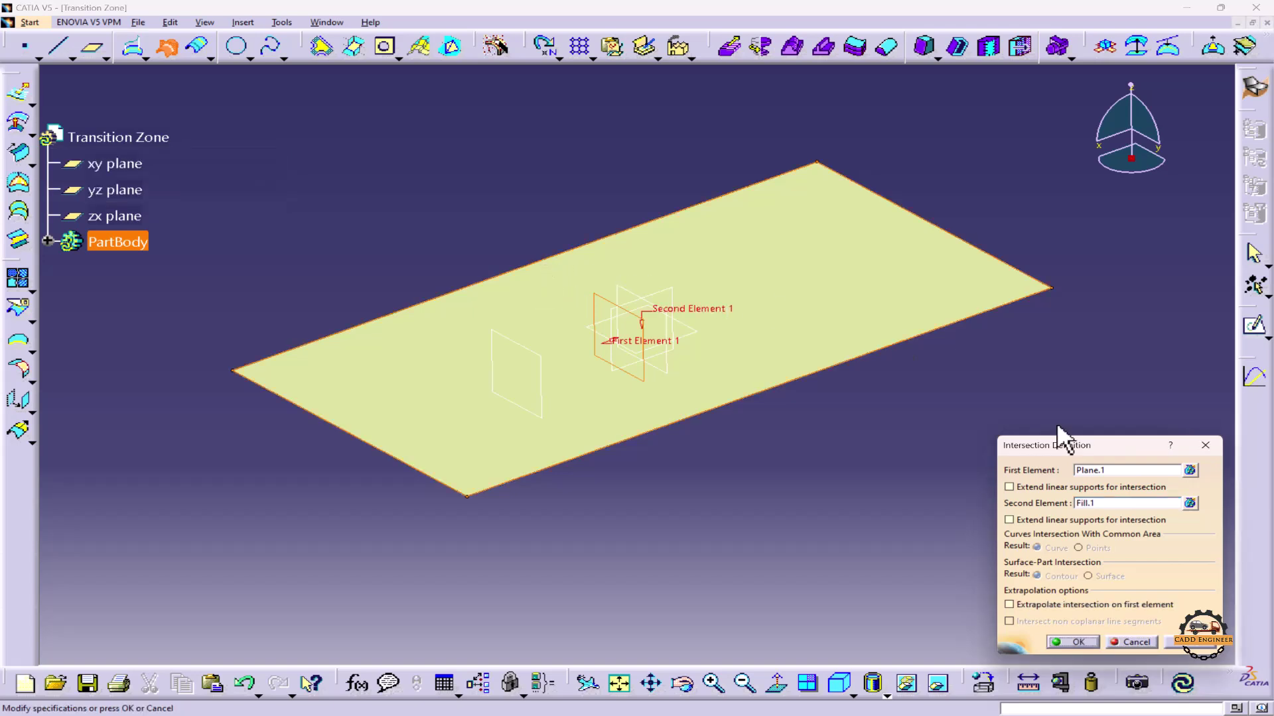
{"action": "left_click", "coordinate": [1076, 642]}
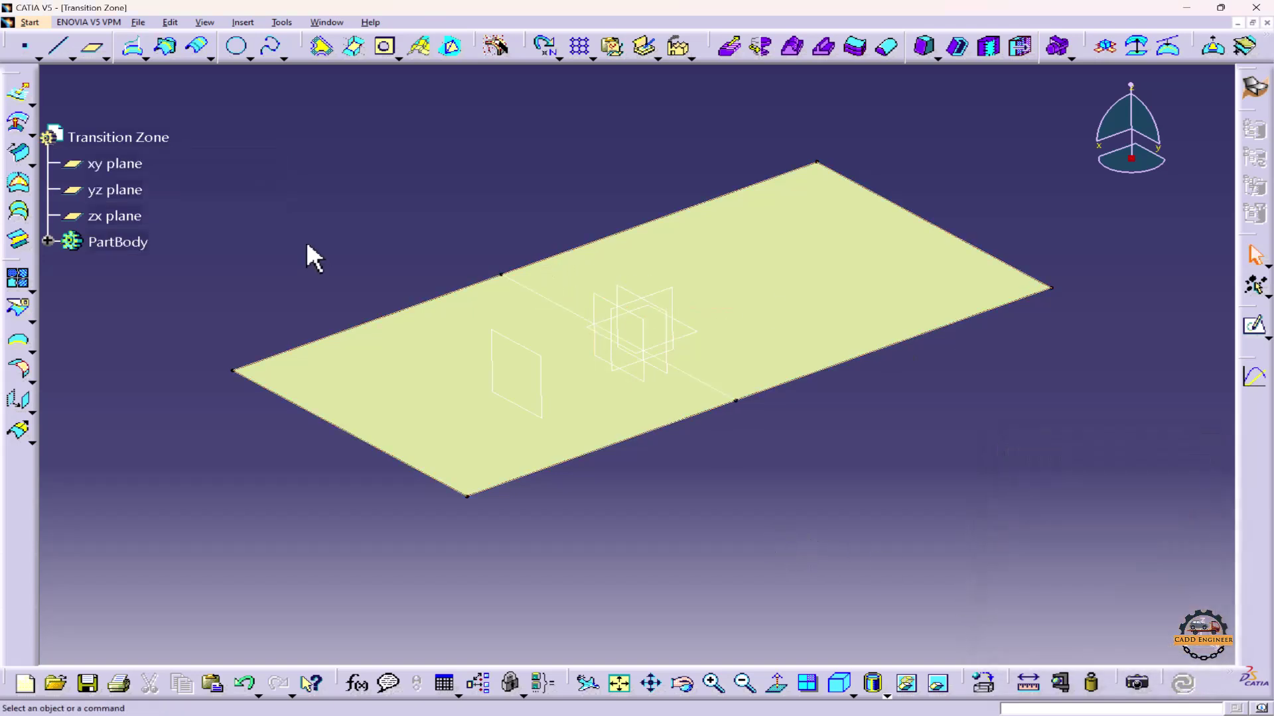
{"action": "left_click", "coordinate": [169, 50]}
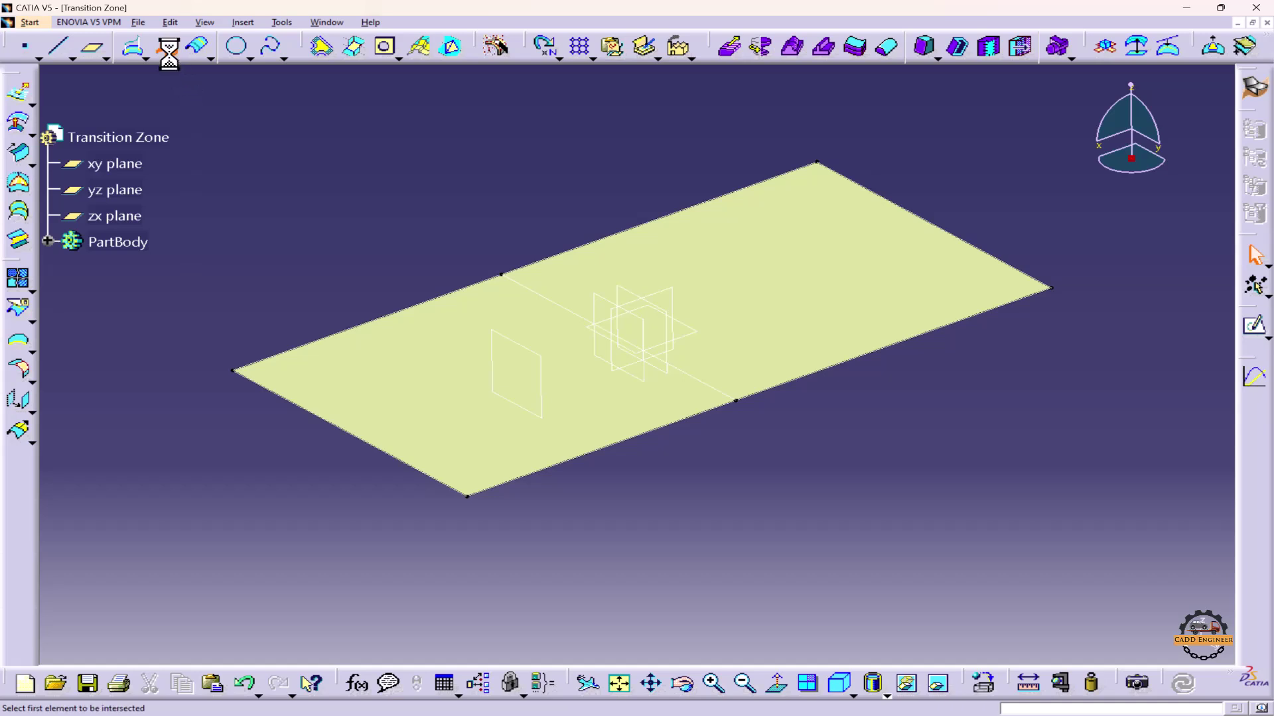
{"action": "left_click", "coordinate": [504, 334]}
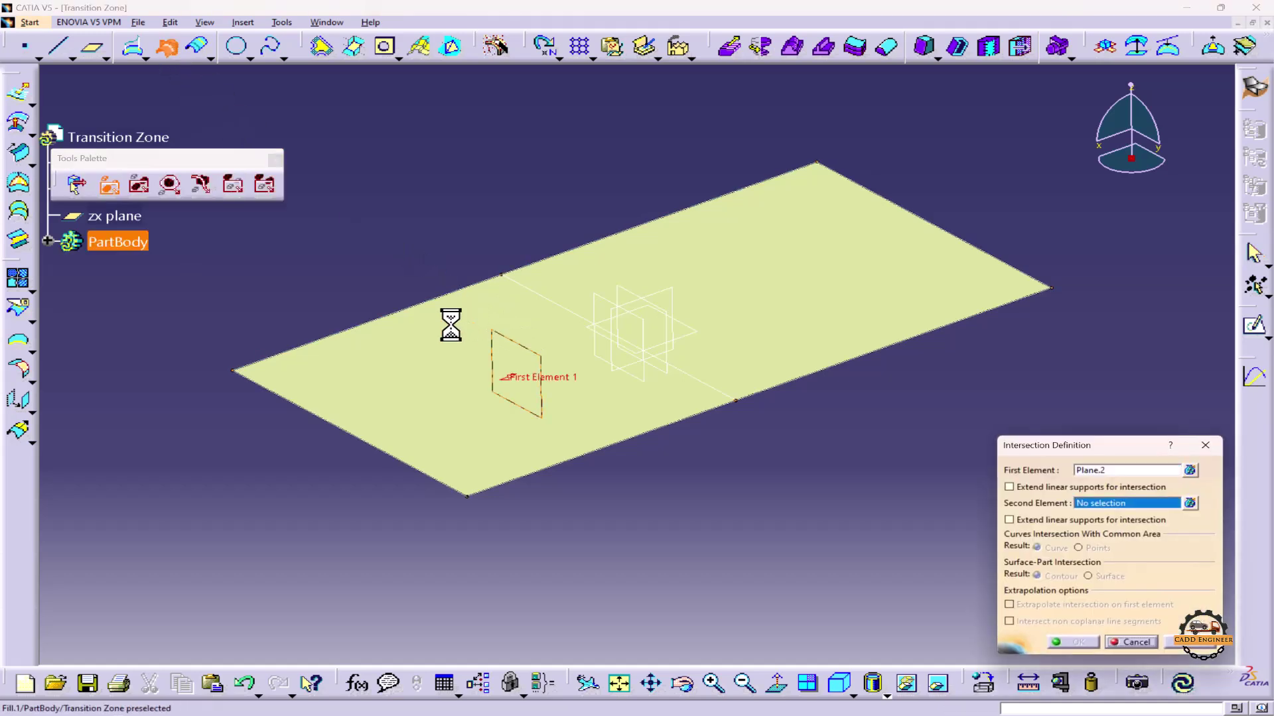
{"action": "left_click", "coordinate": [444, 344]}
{"action": "left_click", "coordinate": [1070, 642]}
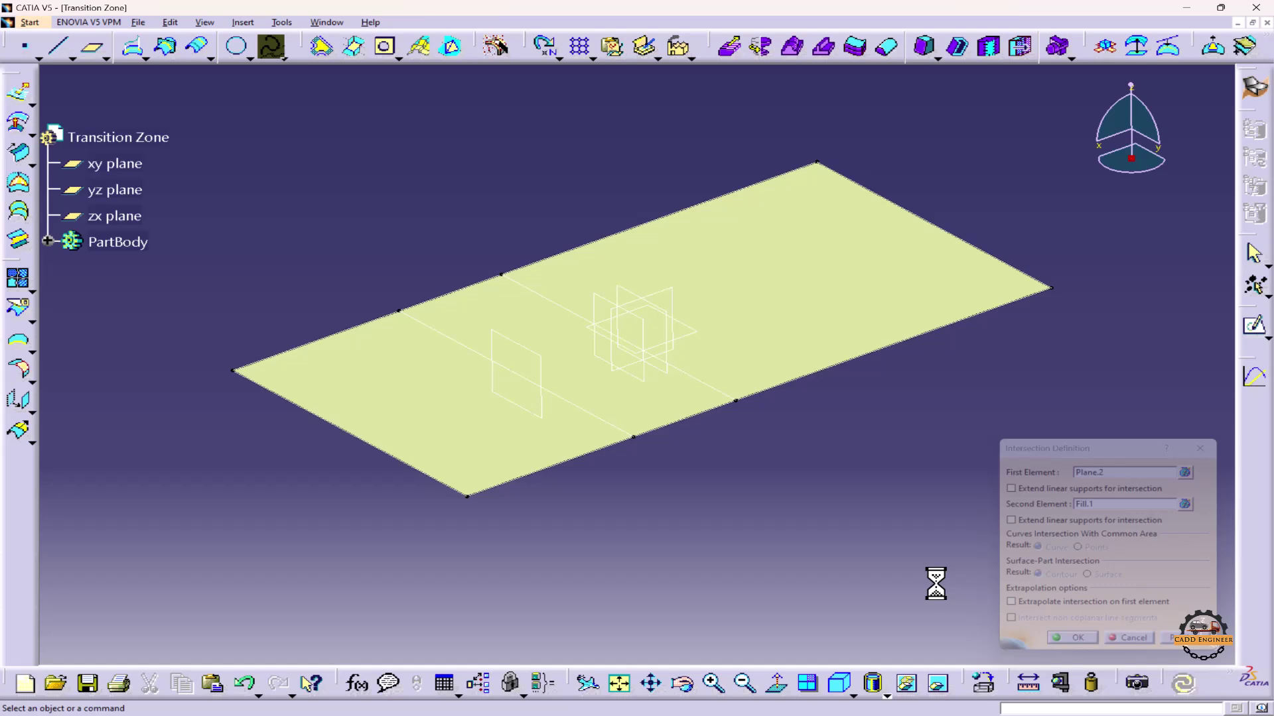
{"action": "left_click", "coordinate": [30, 21]}
Step: Switch to the Composites Design workbench and open Composites Parameters
{"action": "mouse_move", "coordinate": [52, 53]}
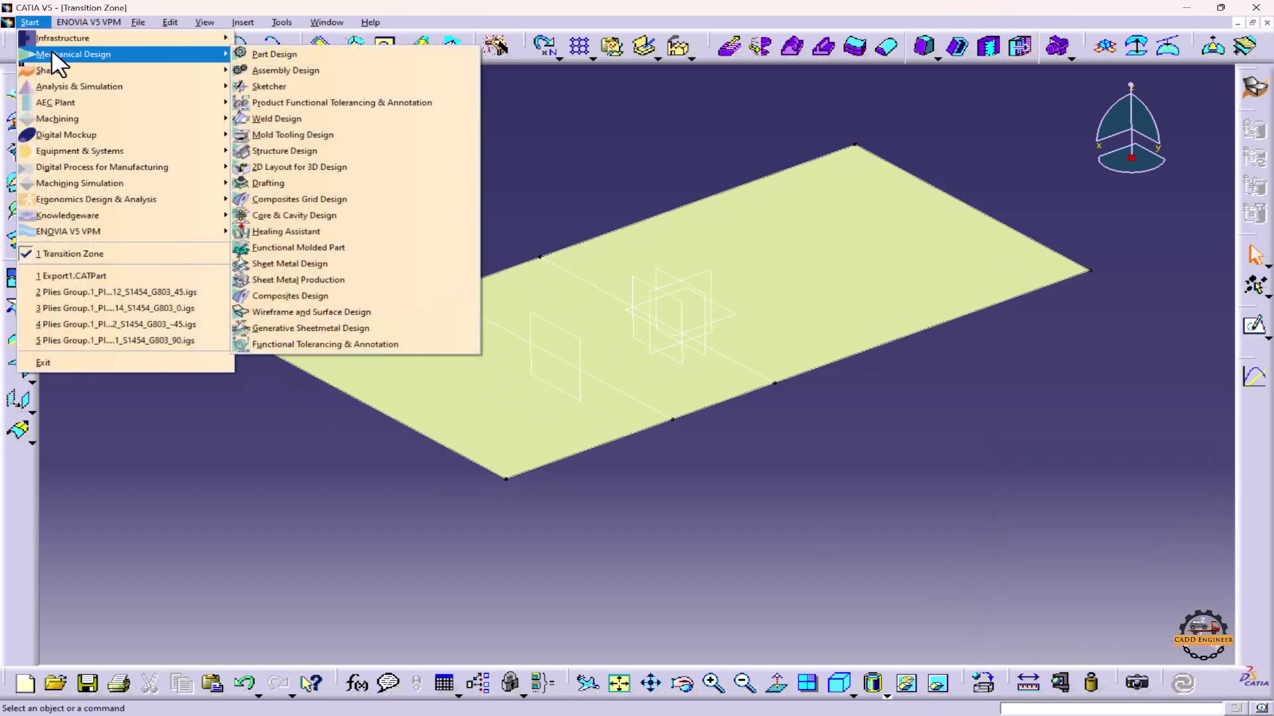
{"action": "left_click", "coordinate": [373, 292]}
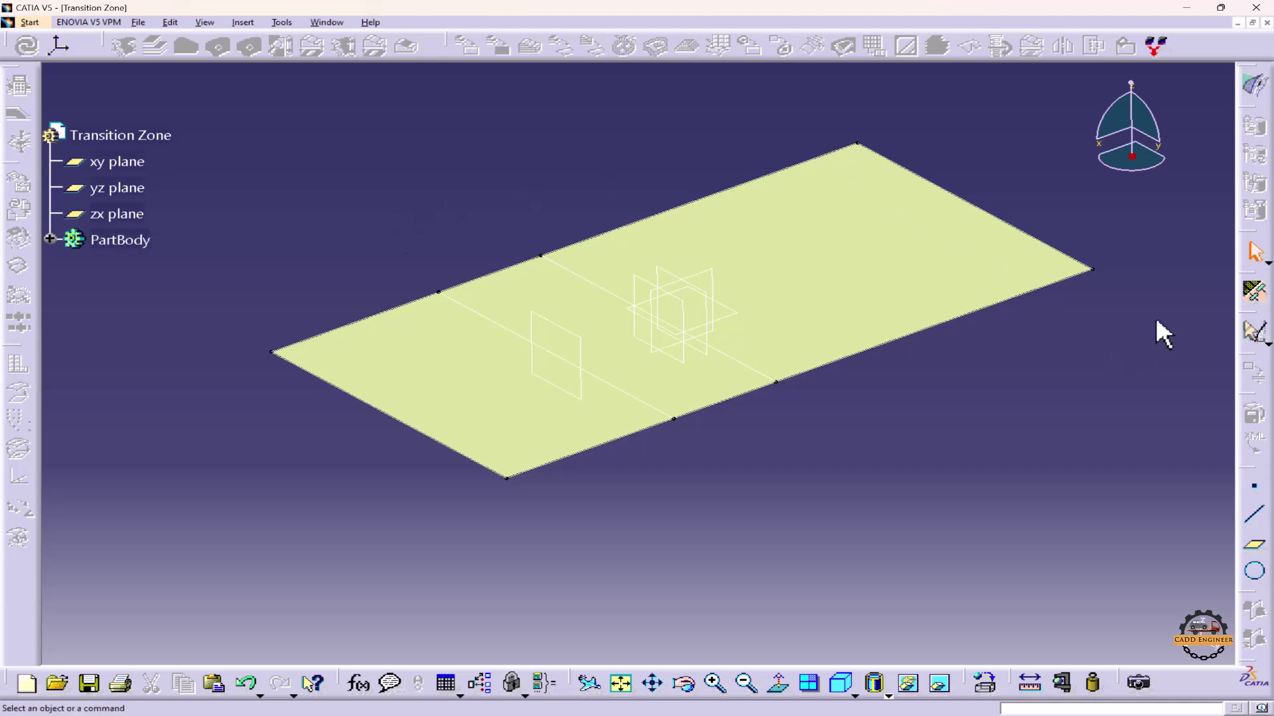
{"action": "left_click", "coordinate": [1253, 292]}
Step: Add all eight materials from CompositesCatalog.CATMaterial to the part
{"action": "left_click", "coordinate": [326, 160]}
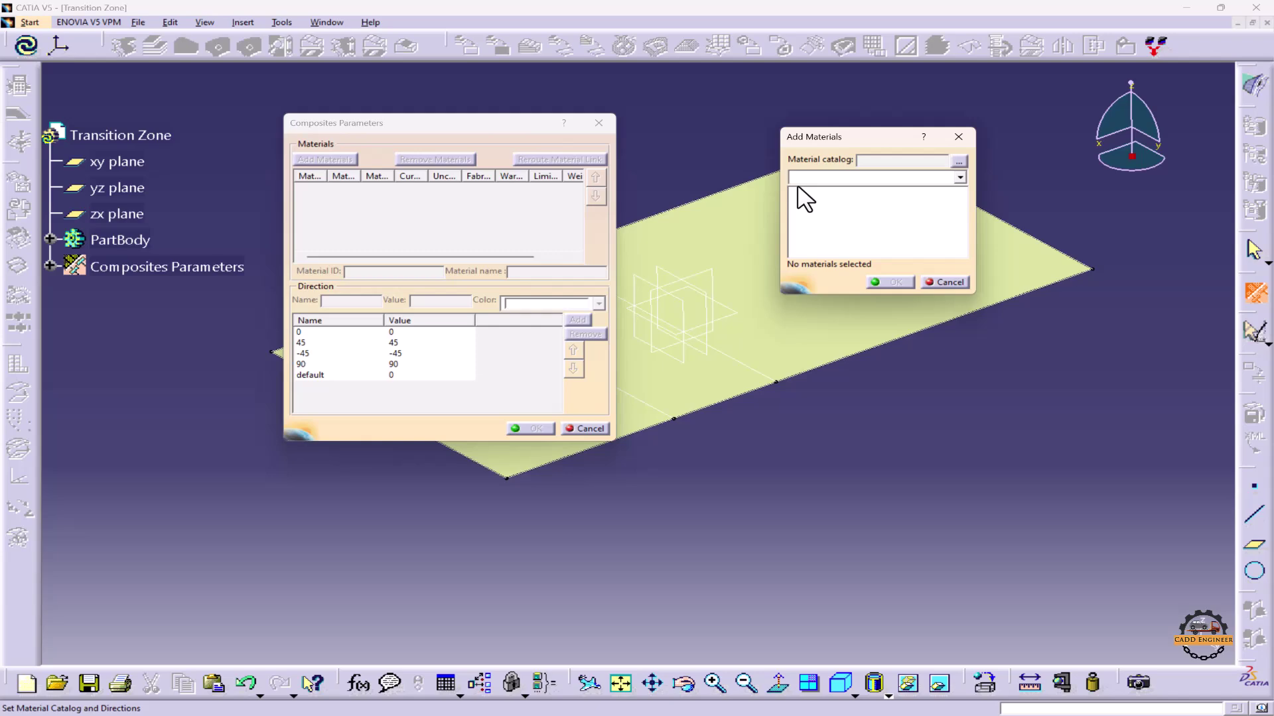
{"action": "left_click", "coordinate": [958, 161]}
{"action": "double_click", "coordinate": [209, 108]}
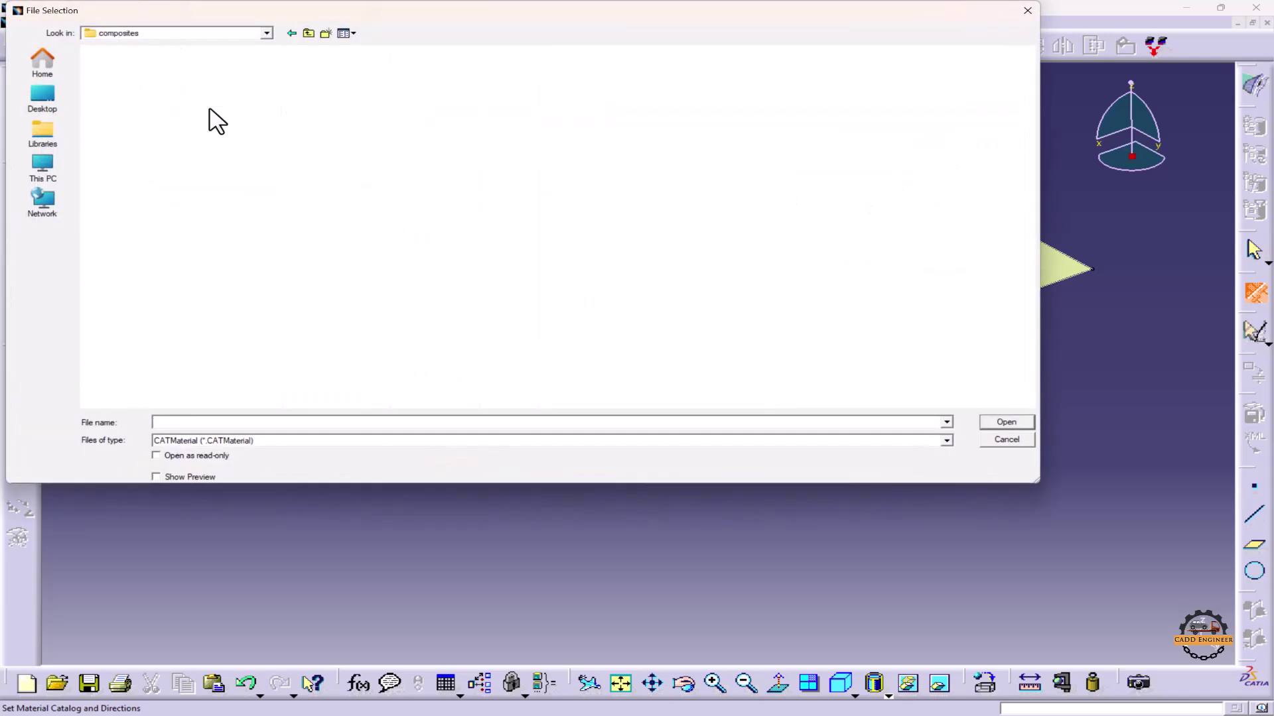
{"action": "left_click", "coordinate": [160, 81]}
{"action": "left_click", "coordinate": [1003, 422]}
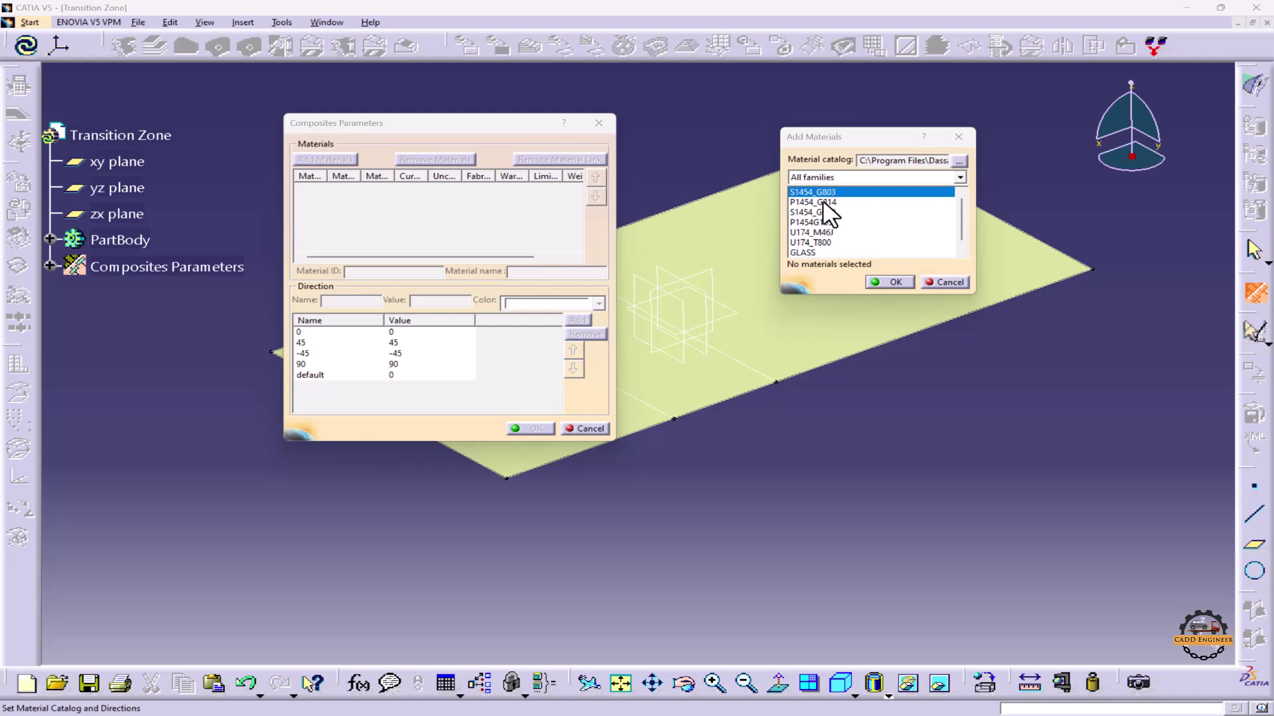
{"action": "scroll", "coordinate": [823, 251], "scroll_direction": "down", "scroll_amount": 1}
{"action": "key", "text": "ctrl+a"}
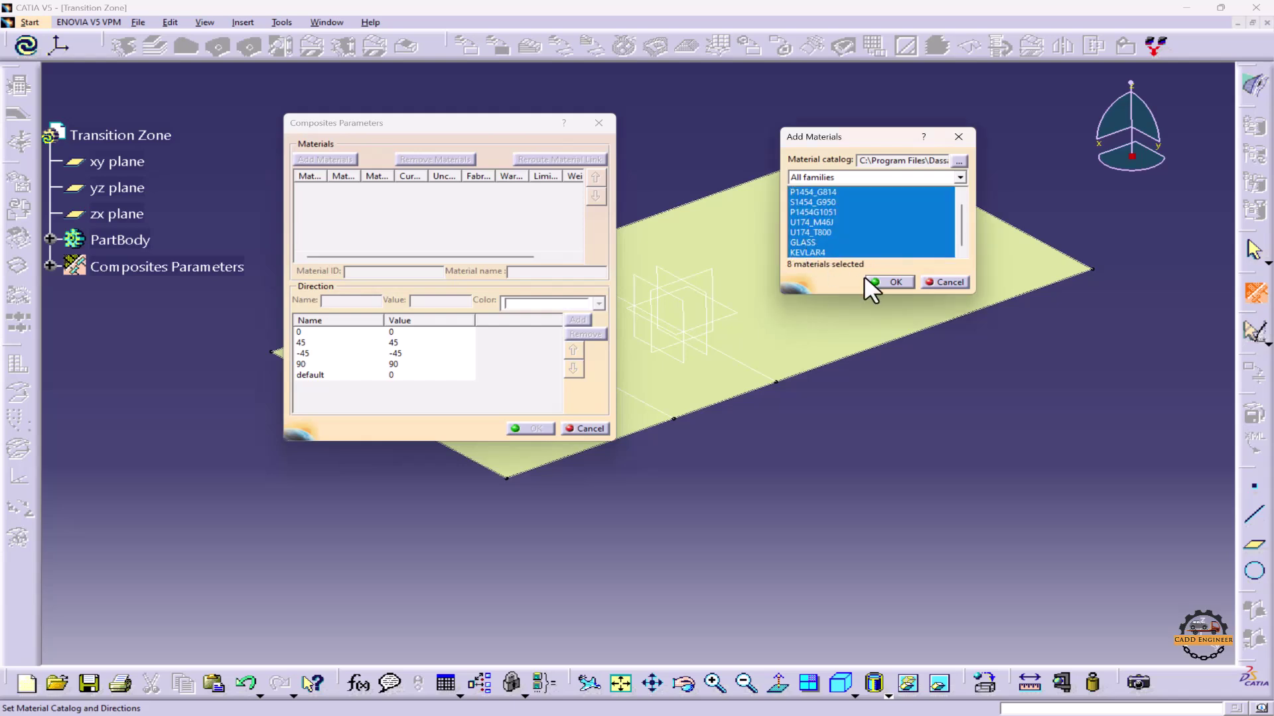
{"action": "left_click", "coordinate": [885, 284]}
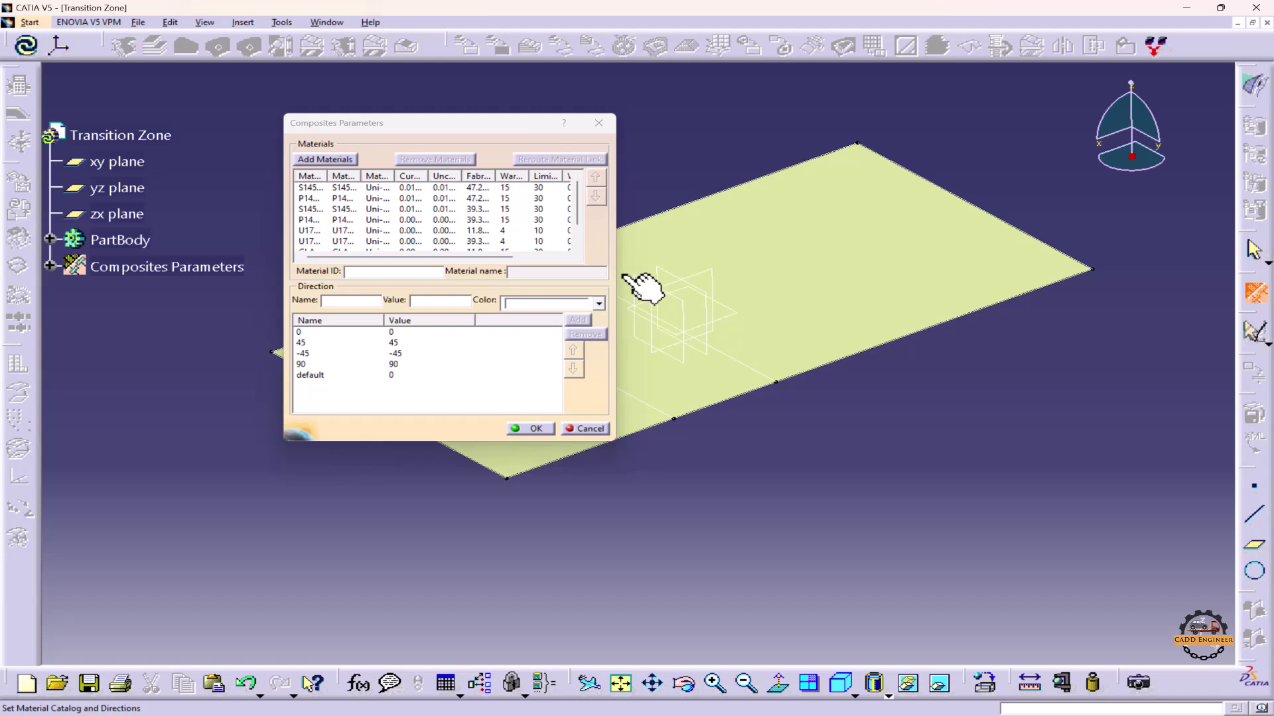
{"action": "left_click", "coordinate": [528, 428]}
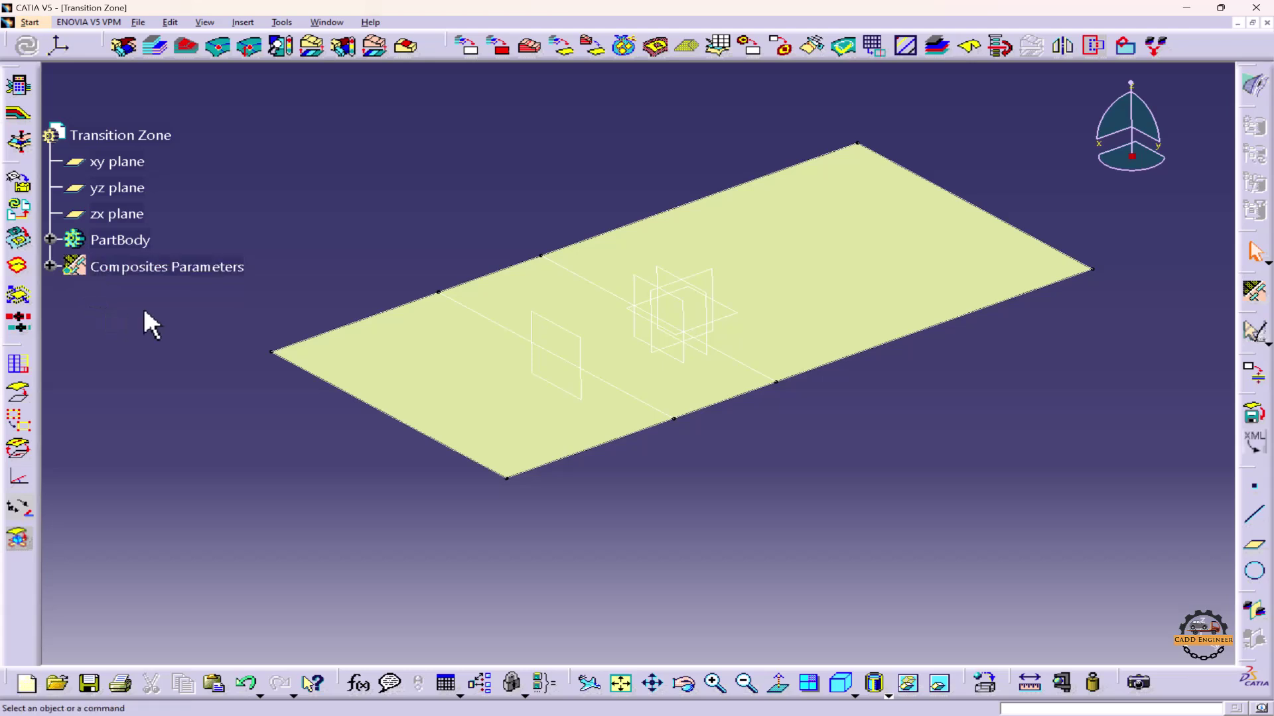
Step: Define a zones group on Fill.1 with a new Axis System.1 as its rosette
{"action": "left_click", "coordinate": [126, 48]}
{"action": "left_click", "coordinate": [914, 260]}
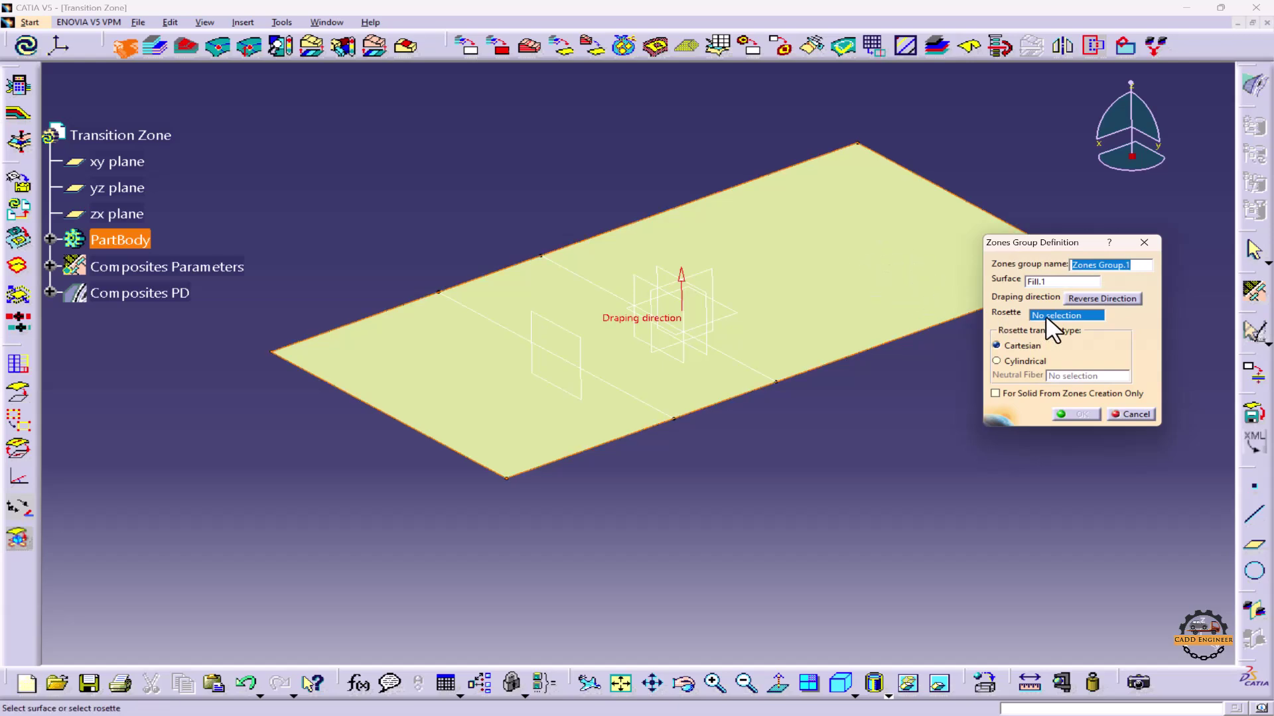
{"action": "right_click", "coordinate": [1045, 316]}
{"action": "left_click", "coordinate": [1074, 322]}
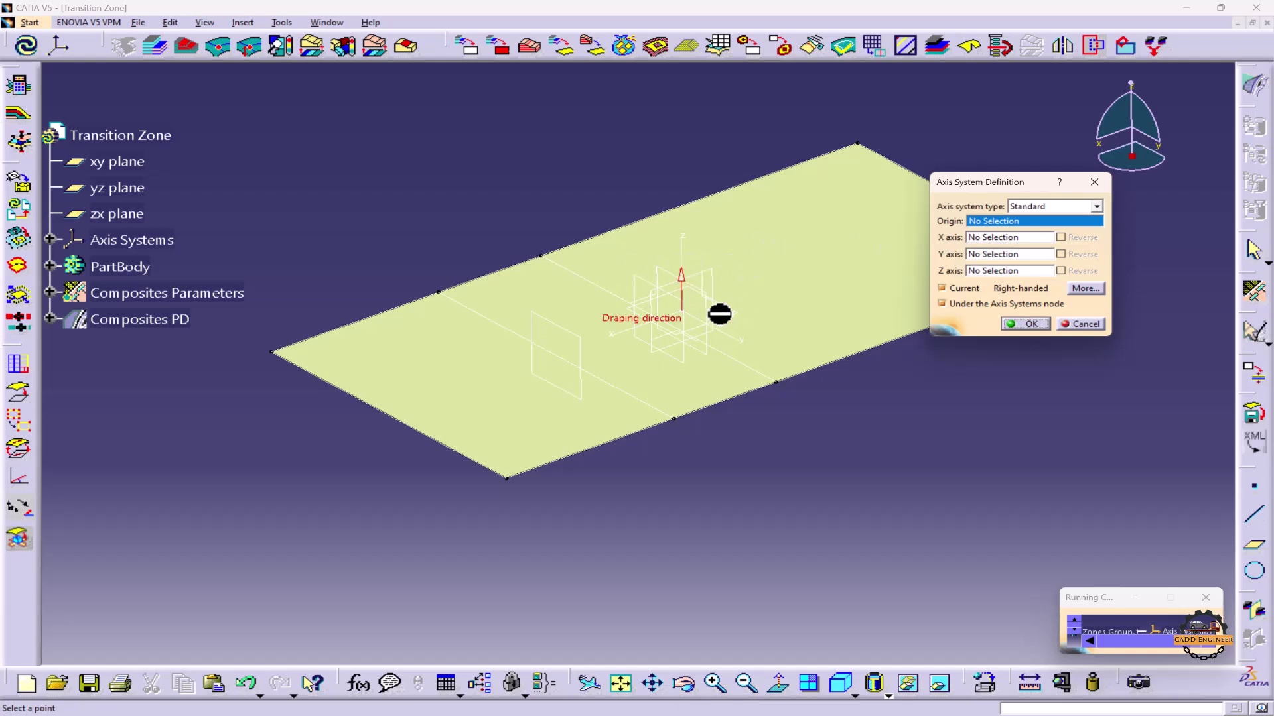
{"action": "left_click", "coordinate": [1018, 325]}
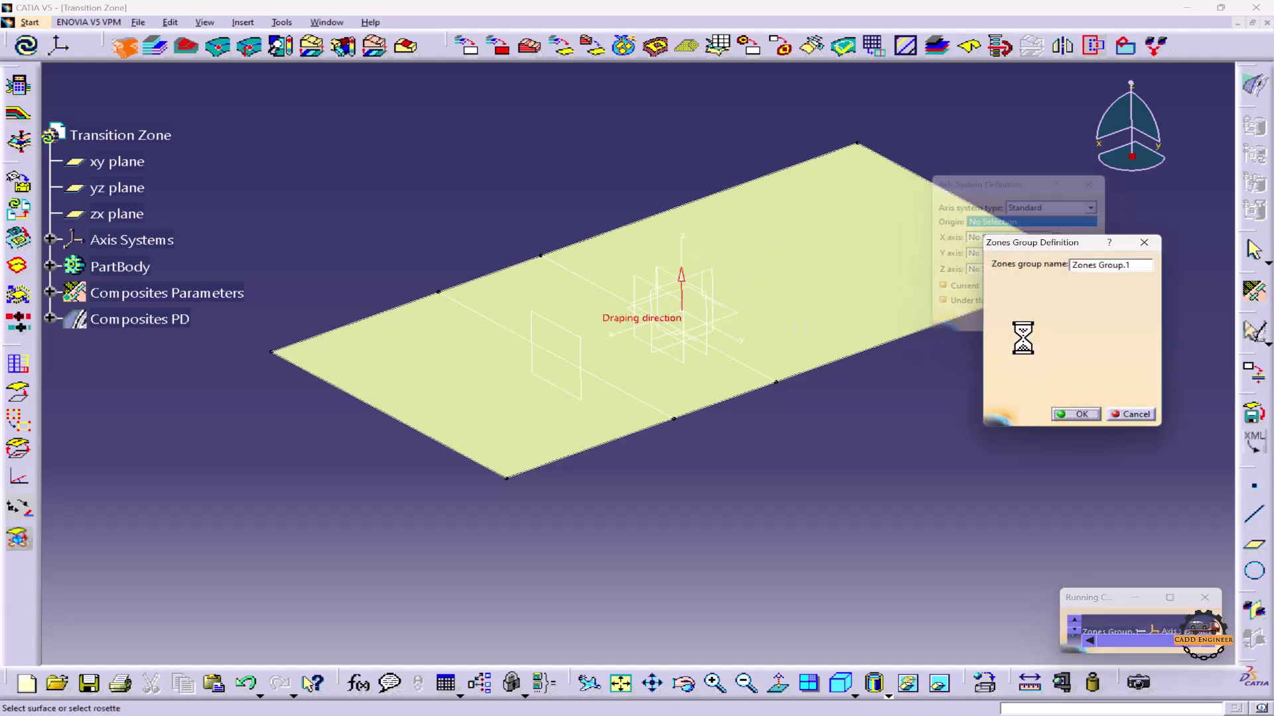
{"action": "left_click", "coordinate": [1074, 414]}
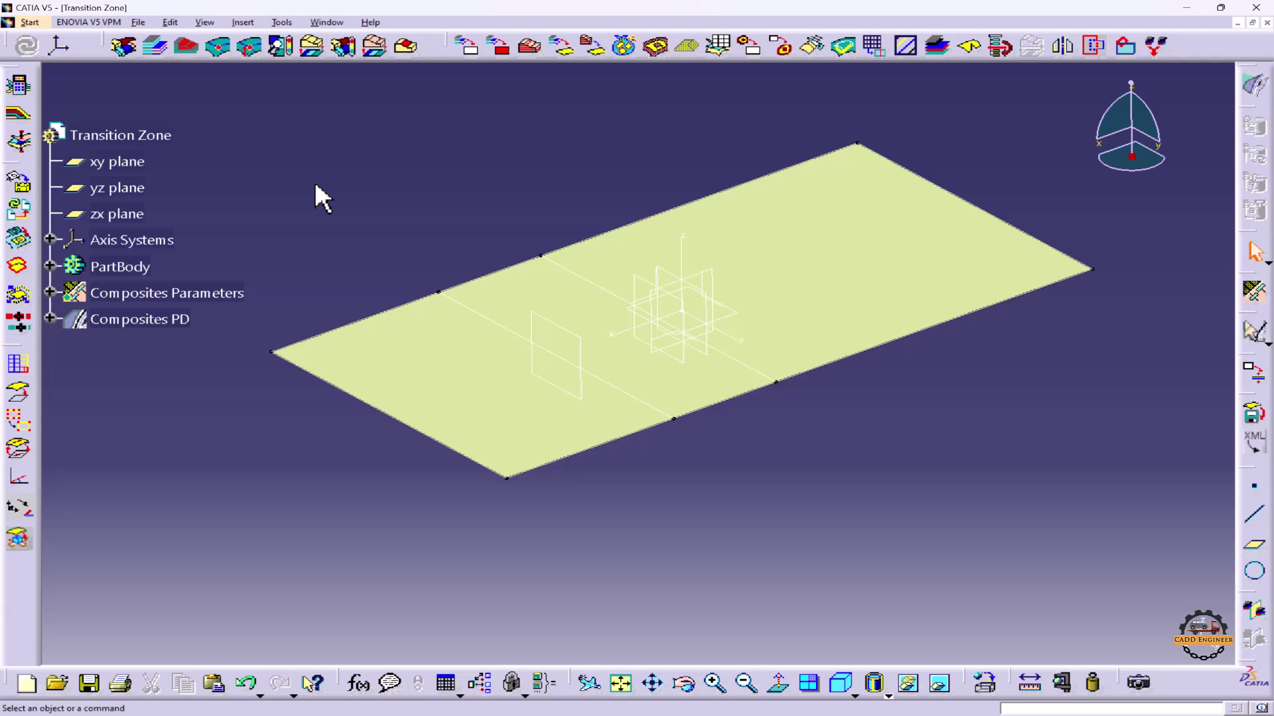
Step: Create Zone.1 bounded by Boundary.2, Boundary.3, Intersect.1 and Boundary.1
{"action": "left_click", "coordinate": [155, 47]}
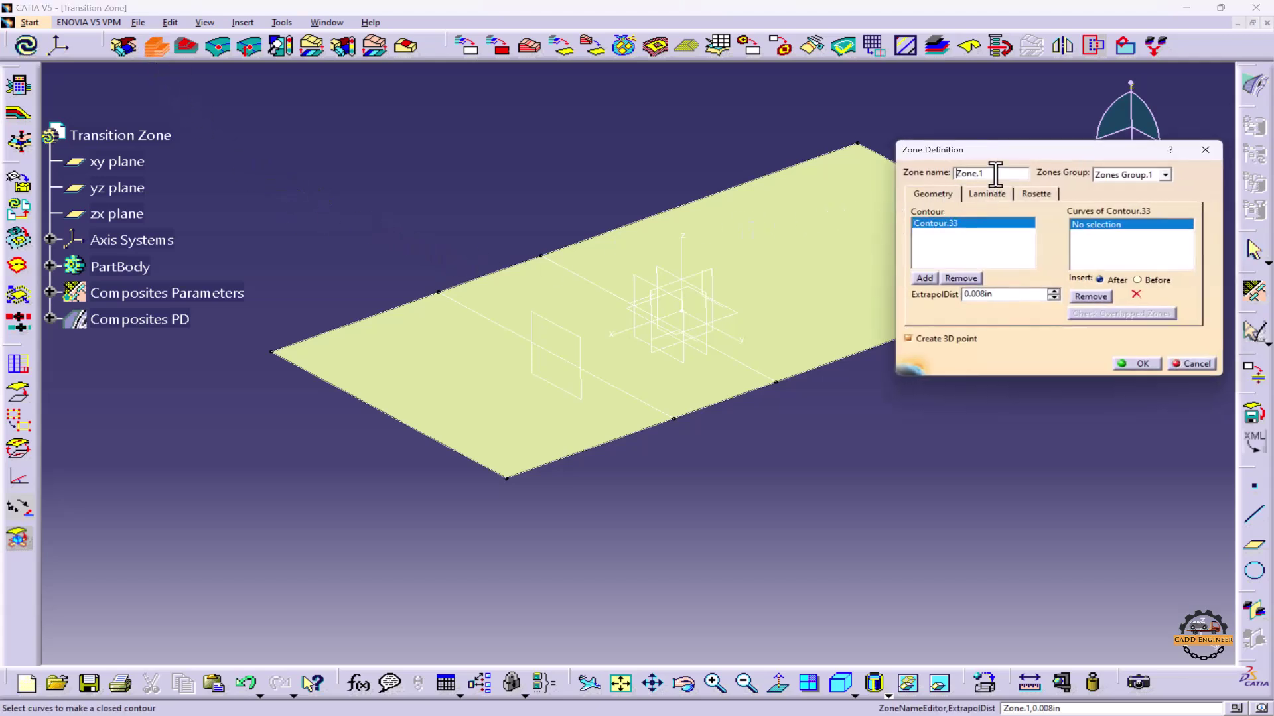
{"action": "left_click_drag", "start_coordinate": [995, 174], "coordinate": [940, 174]}
{"action": "left_click", "coordinate": [1162, 177]}
{"action": "left_click", "coordinate": [1164, 179]}
{"action": "left_click", "coordinate": [447, 445]}
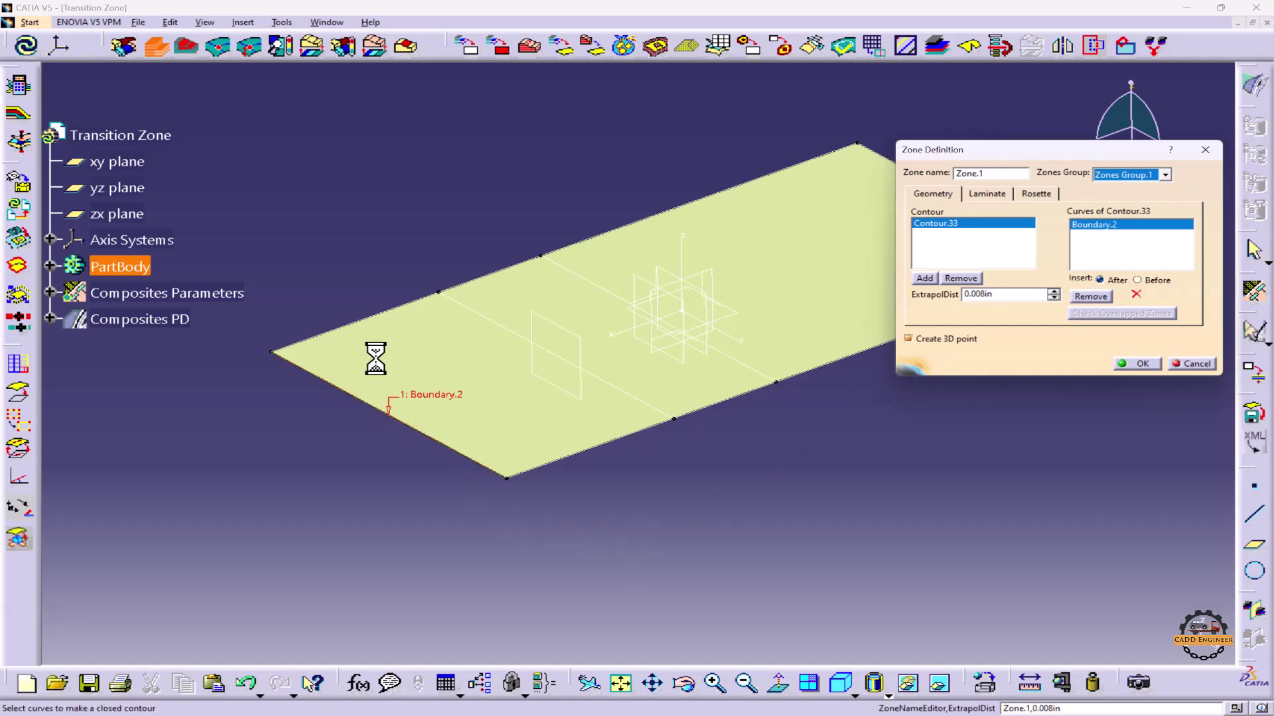
{"action": "left_click", "coordinate": [397, 309]}
{"action": "left_click", "coordinate": [564, 266]}
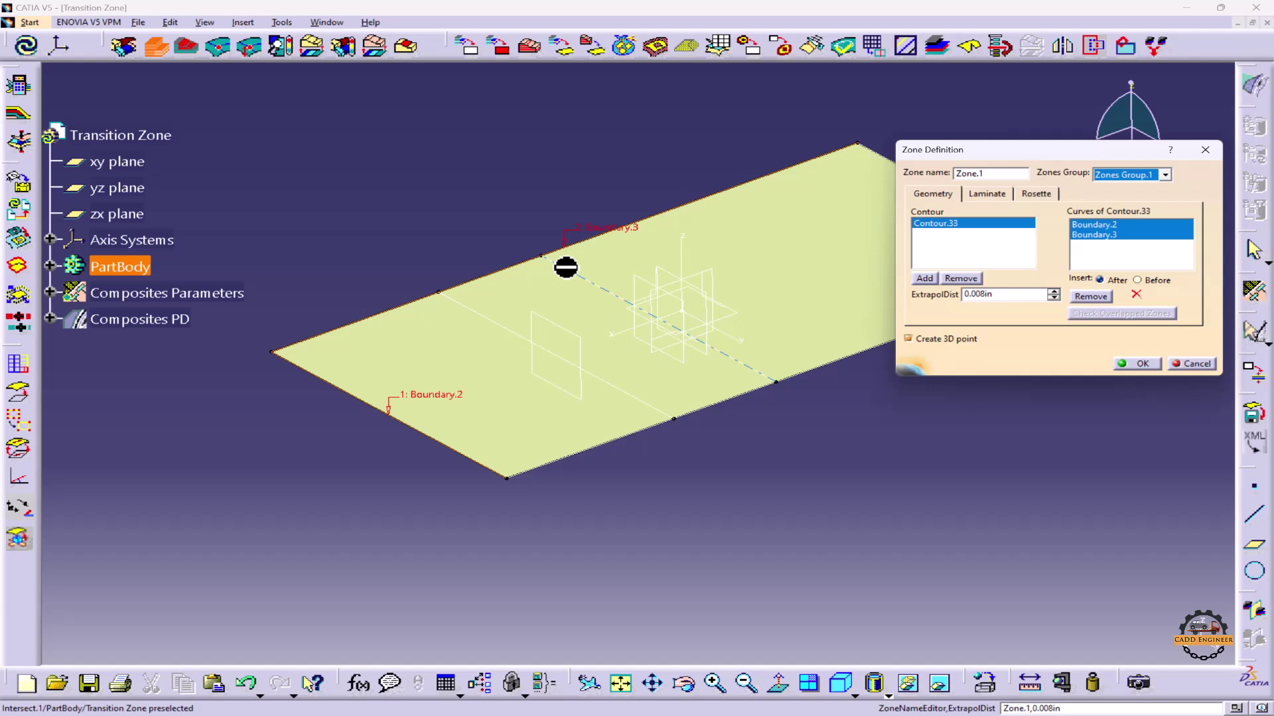
{"action": "left_click", "coordinate": [729, 432]}
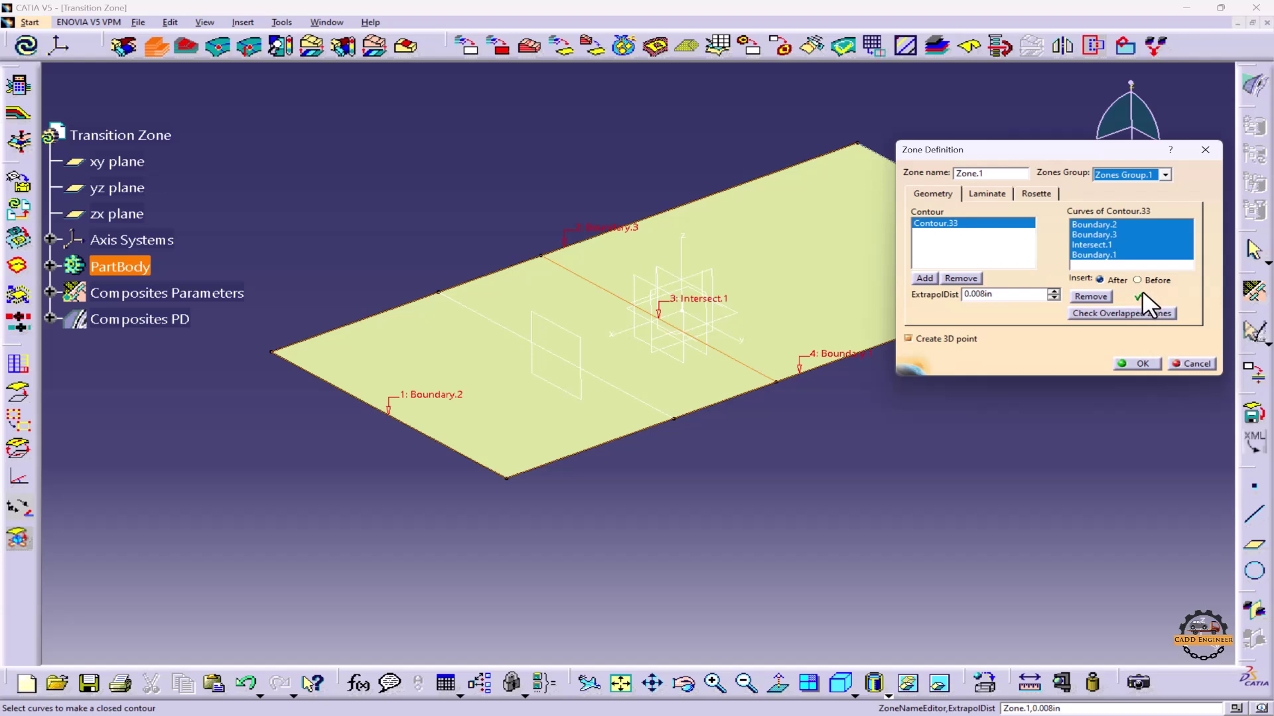
{"action": "left_click", "coordinate": [1139, 364]}
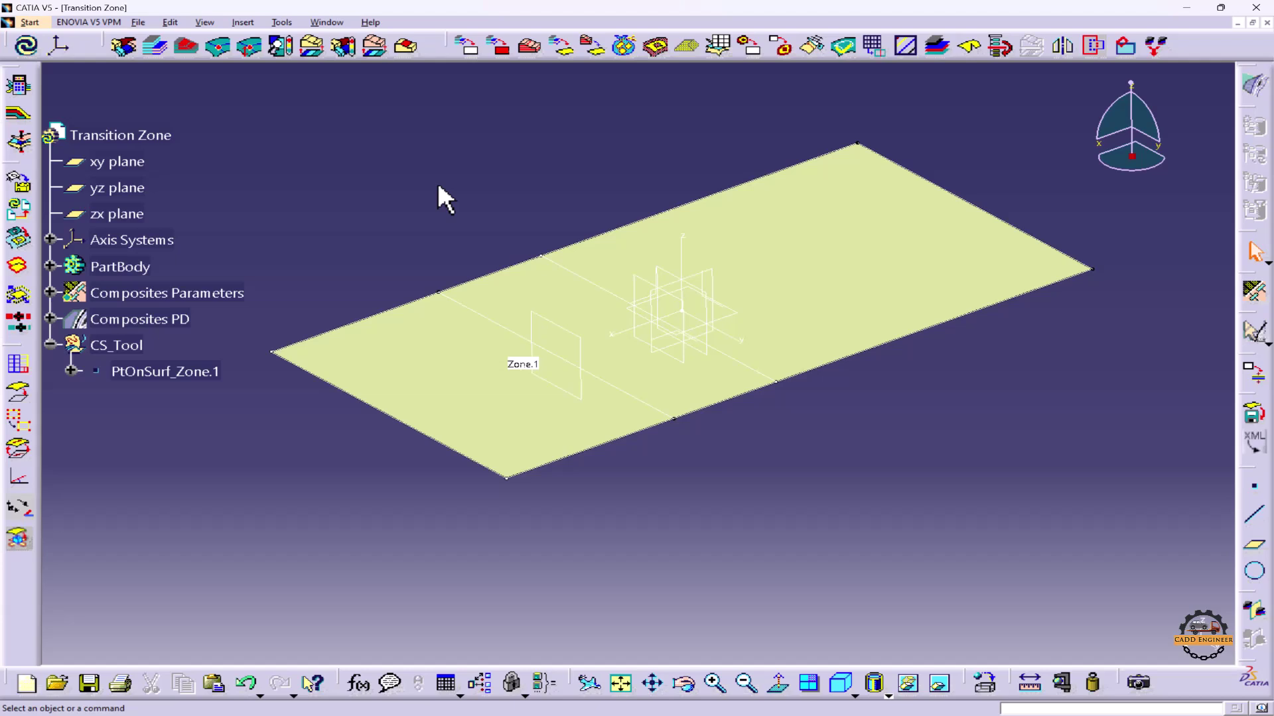
Step: Create Zone.2 bounded by Intersect.1, Boundary.3 and Boundary.4
{"action": "left_click", "coordinate": [159, 49]}
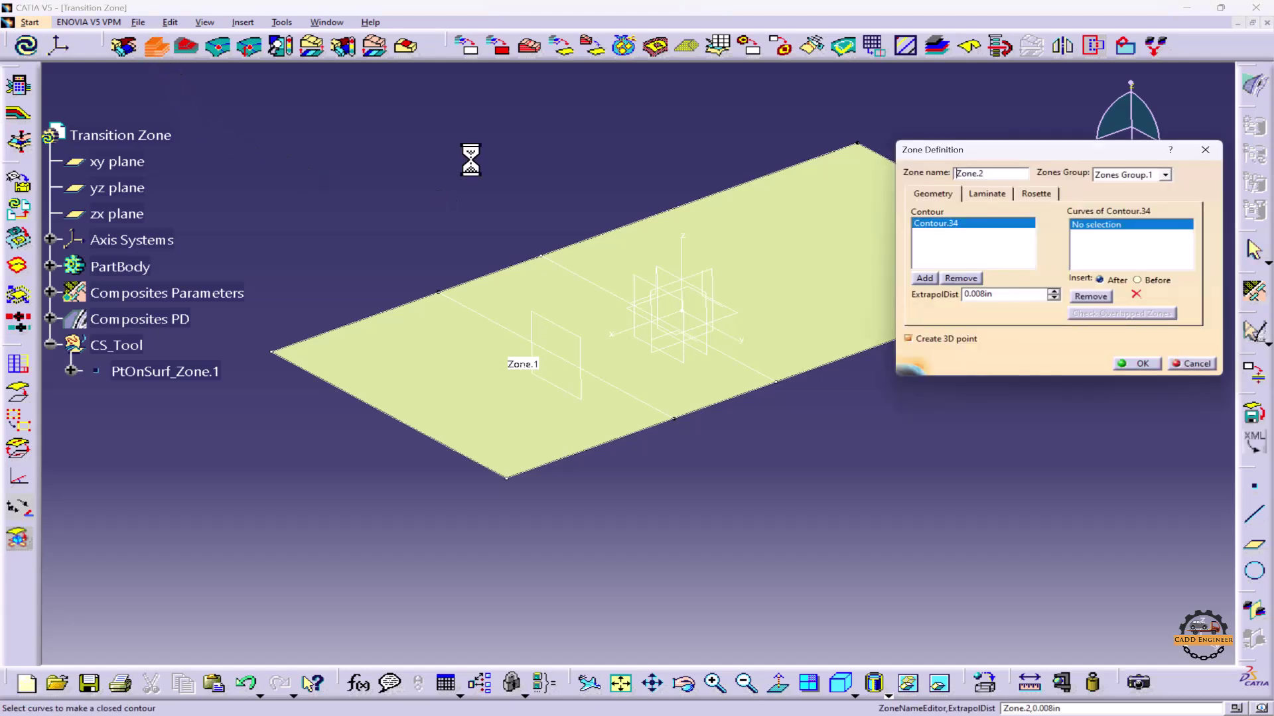
{"action": "middle_click_drag", "start_coordinate": [739, 204], "coordinate": [574, 208]}
{"action": "left_click", "coordinate": [418, 282]}
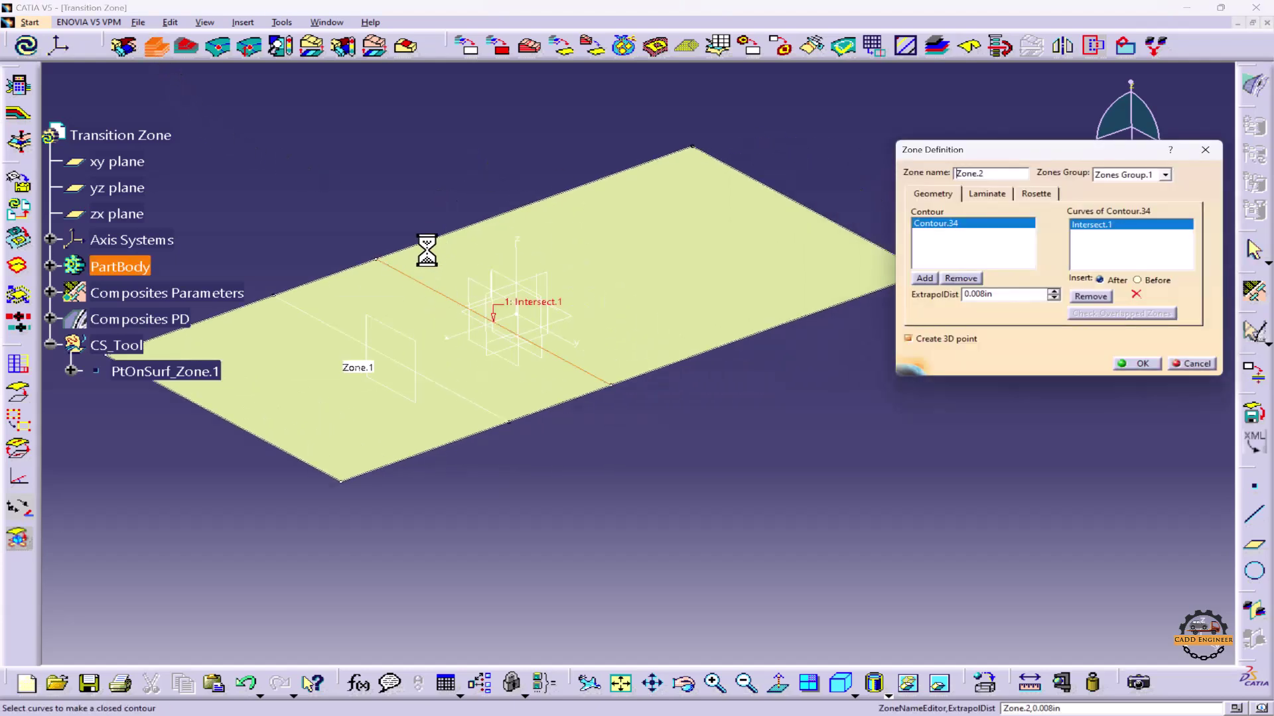
{"action": "left_click", "coordinate": [438, 236]}
{"action": "left_click", "coordinate": [723, 162]}
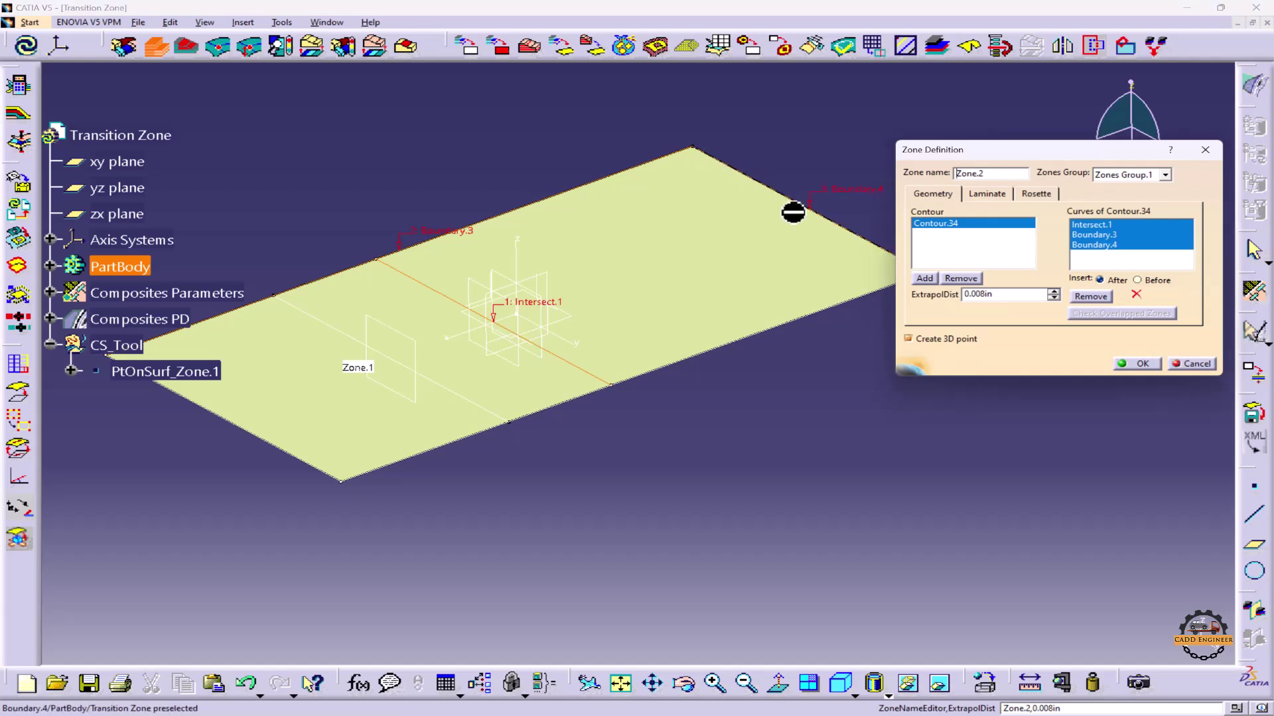
{"action": "left_click", "coordinate": [1141, 362]}
{"action": "middle_click_drag", "start_coordinate": [879, 281], "coordinate": [980, 264]}
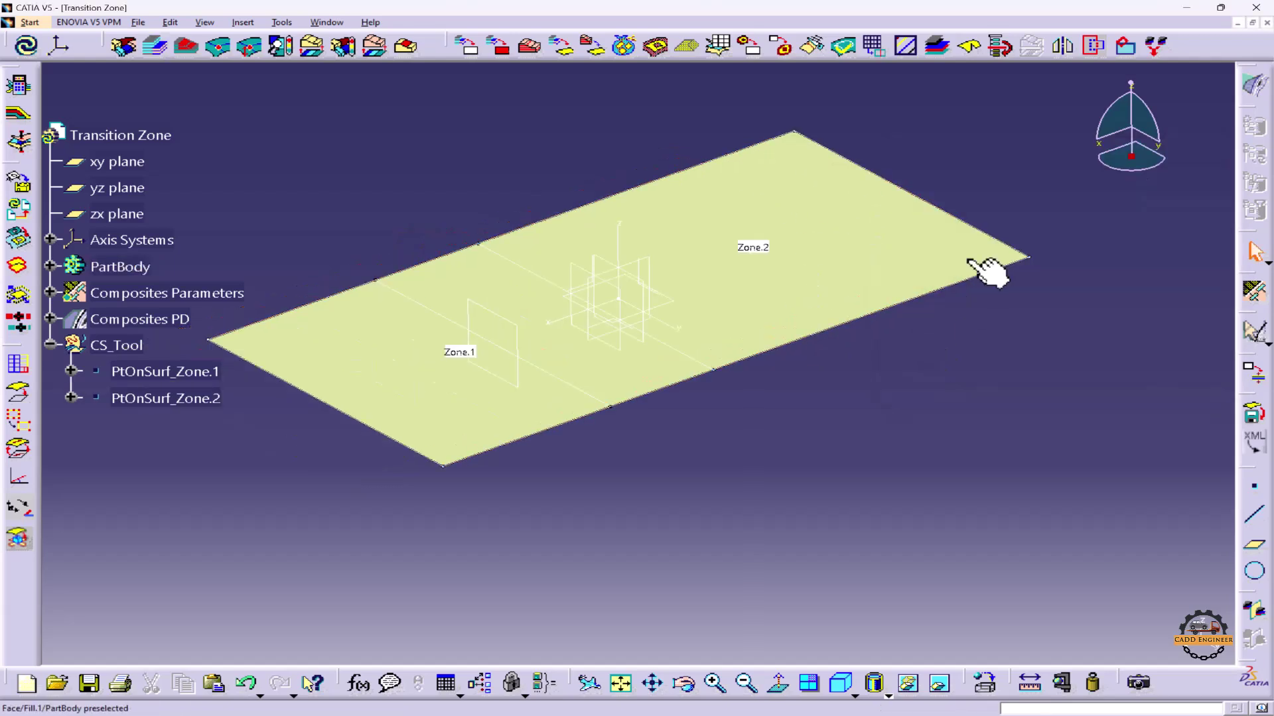
{"action": "middle_click_drag", "start_coordinate": [465, 352], "coordinate": [542, 349]}
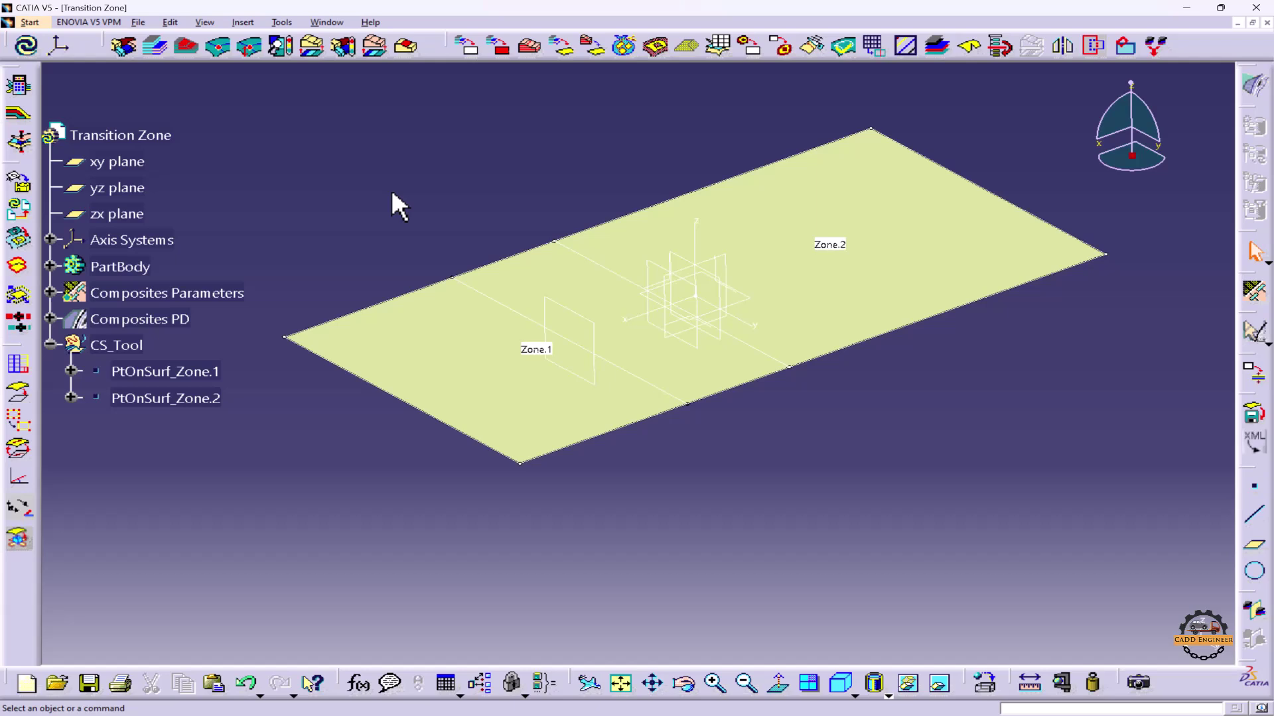
Step: Create a transition zone on Zone.1 bounded by Intersect.2, Boundary.3, Intersect.1 and Boundary.1
{"action": "left_click", "coordinate": [189, 48]}
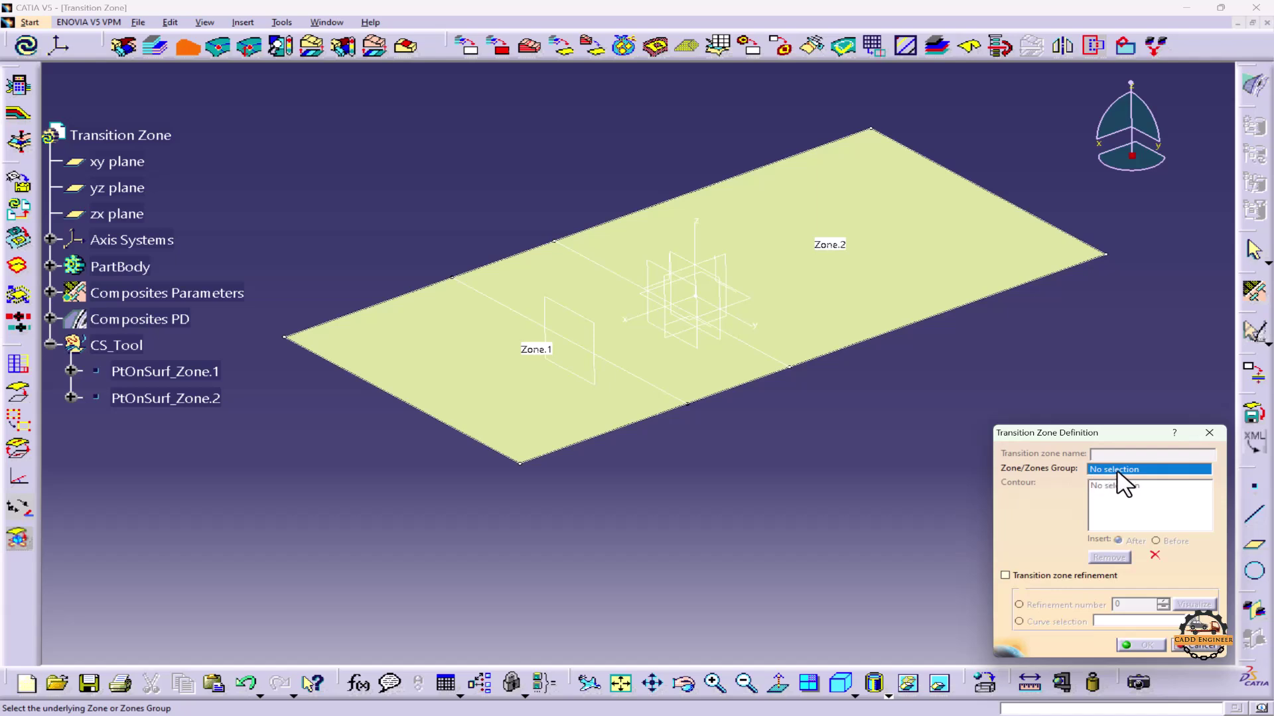
{"action": "left_click", "coordinate": [534, 351]}
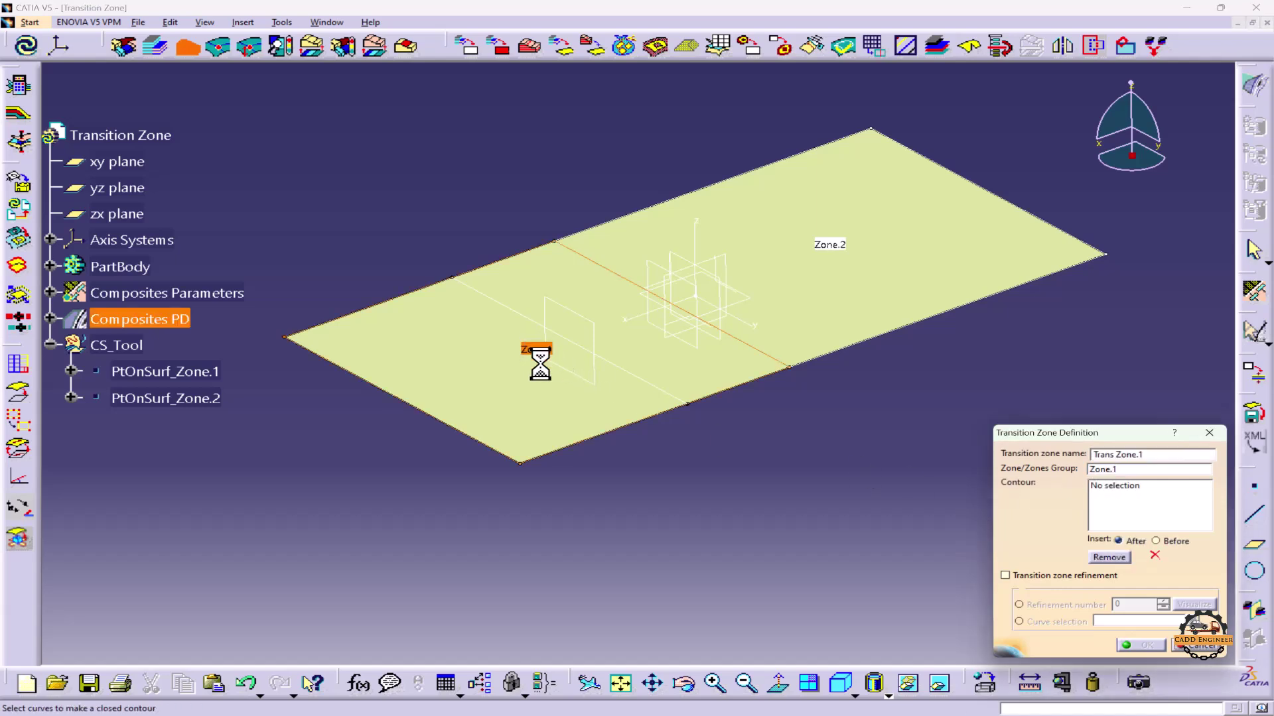
{"action": "left_click", "coordinate": [1103, 486]}
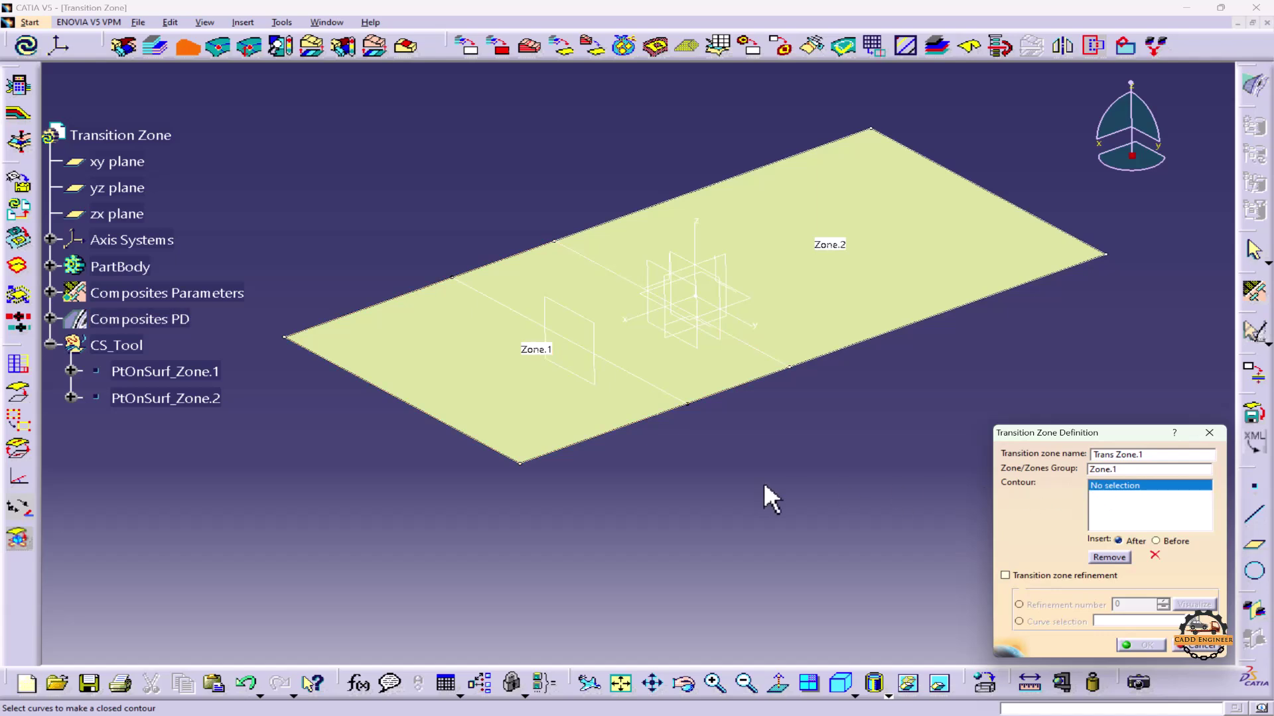
{"action": "left_click", "coordinate": [479, 295]}
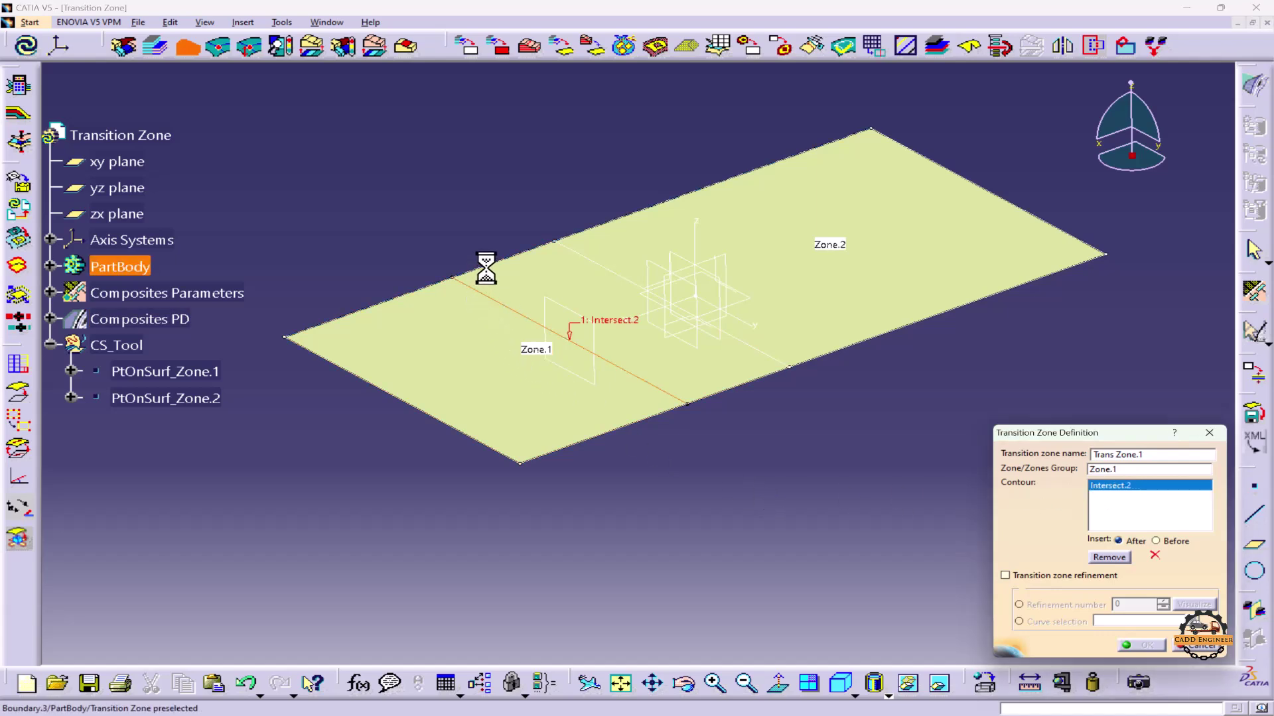
{"action": "left_click", "coordinate": [554, 247]}
{"action": "left_click", "coordinate": [597, 264]}
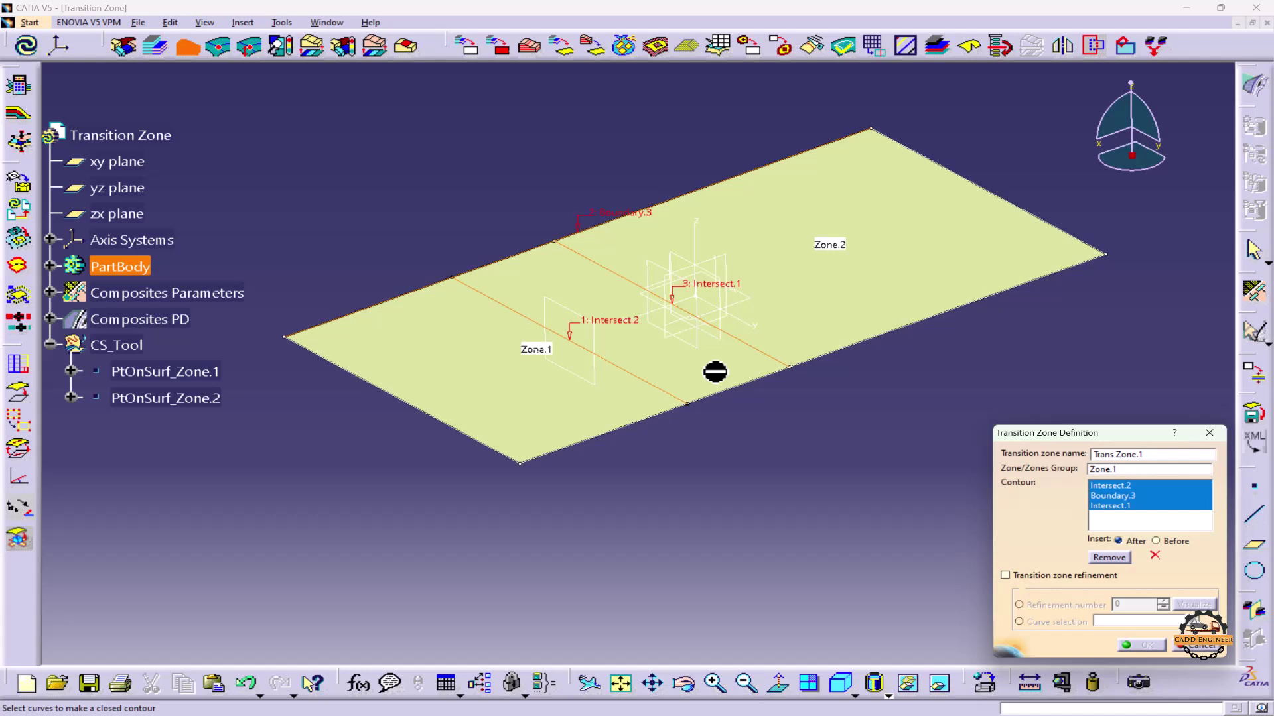
{"action": "left_click", "coordinate": [742, 386]}
{"action": "left_click", "coordinate": [1143, 645]}
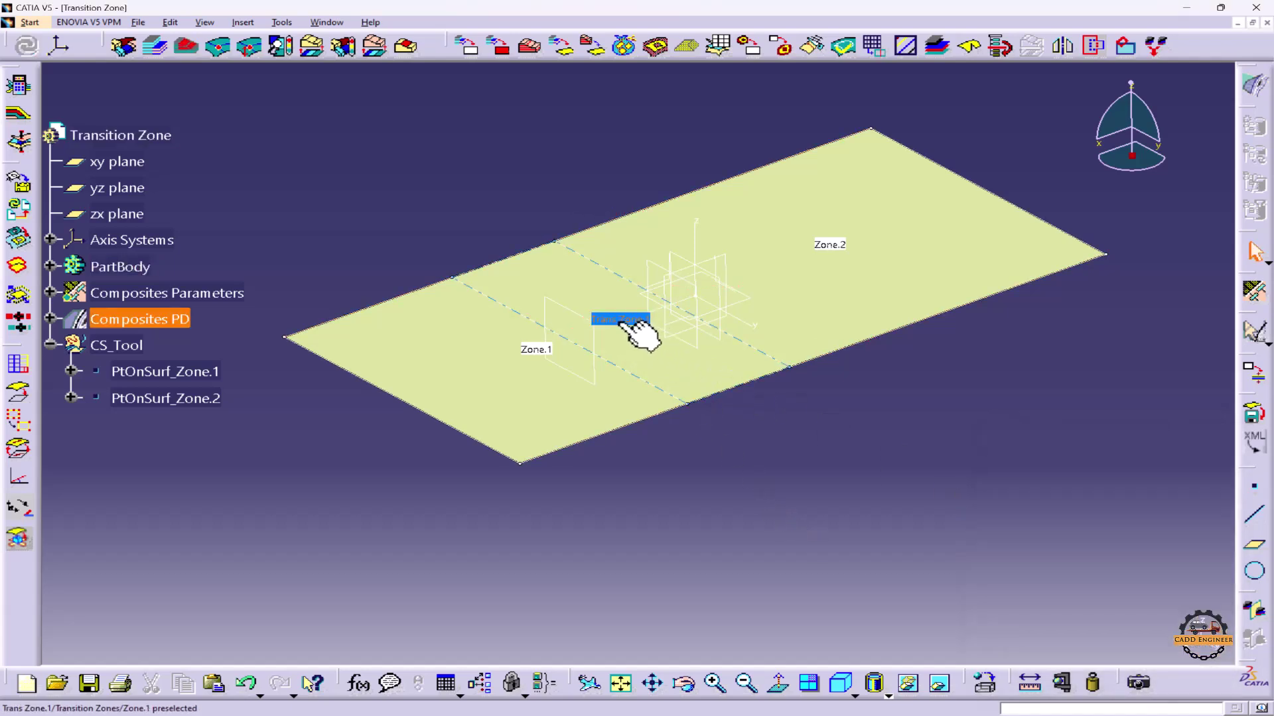
Step: Give Zone.1 an S1454_G803 laminate with 2 plies in each of the four directions
{"action": "left_click", "coordinate": [185, 322]}
{"action": "left_click", "coordinate": [51, 318]}
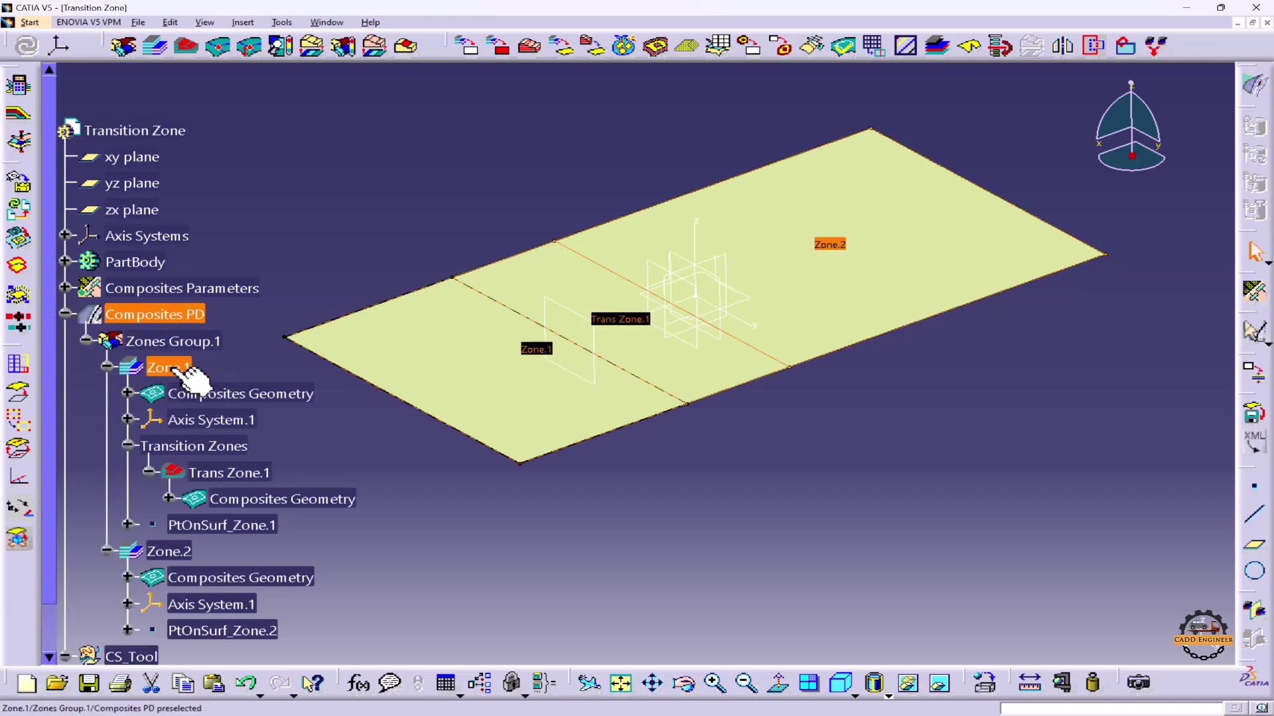
{"action": "scroll", "coordinate": [179, 371], "scroll_direction": "down", "scroll_amount": 3}
{"action": "double_click", "coordinate": [162, 248]}
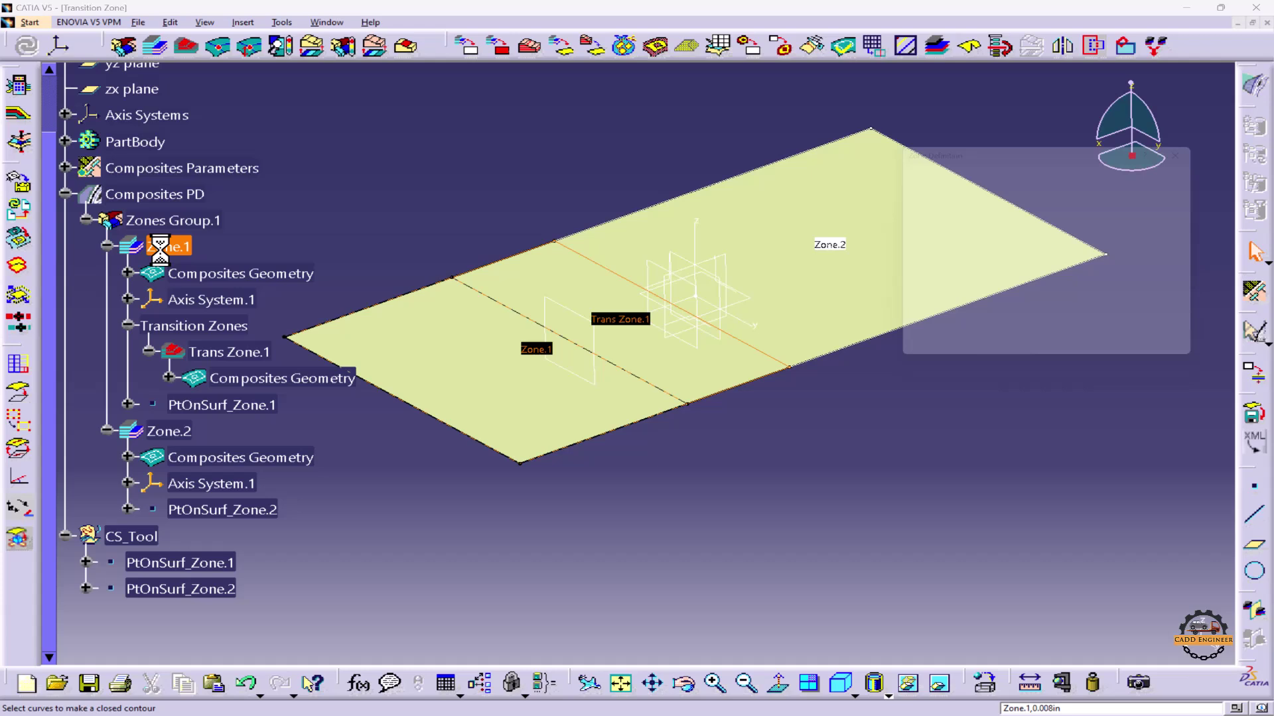
{"action": "left_click", "coordinate": [975, 196]}
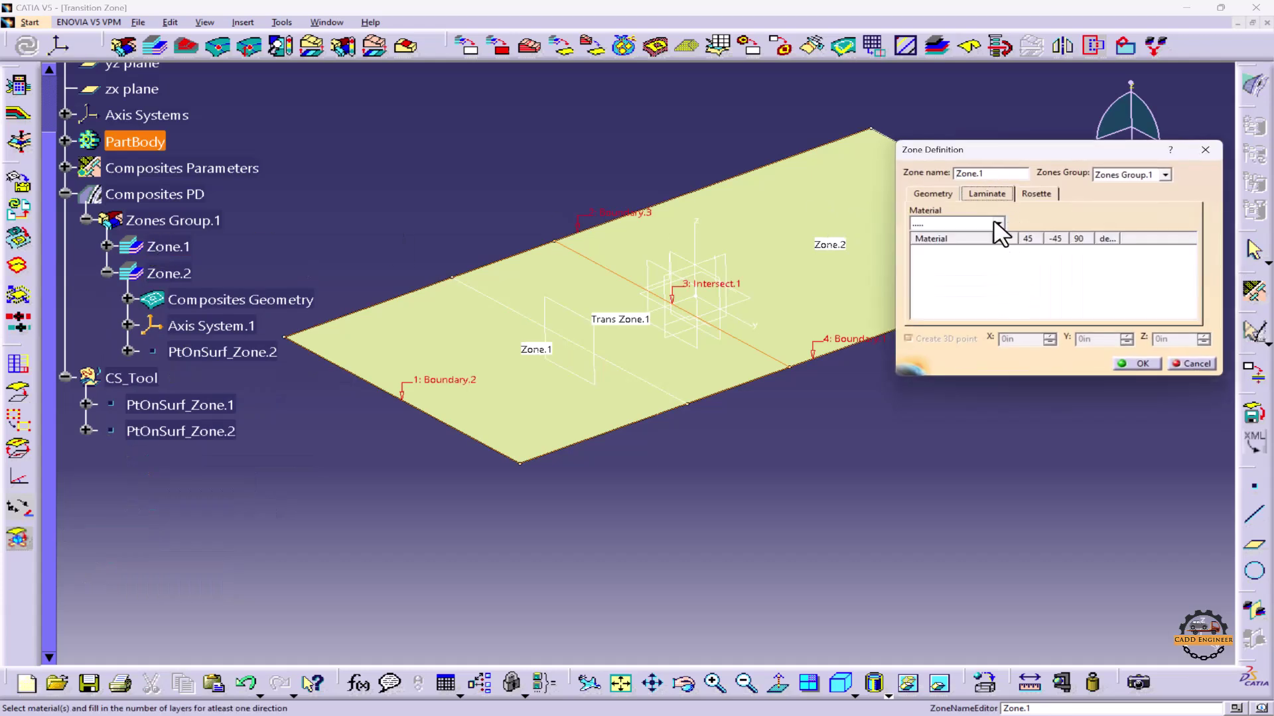
{"action": "left_click", "coordinate": [997, 224]}
{"action": "left_click", "coordinate": [981, 244]}
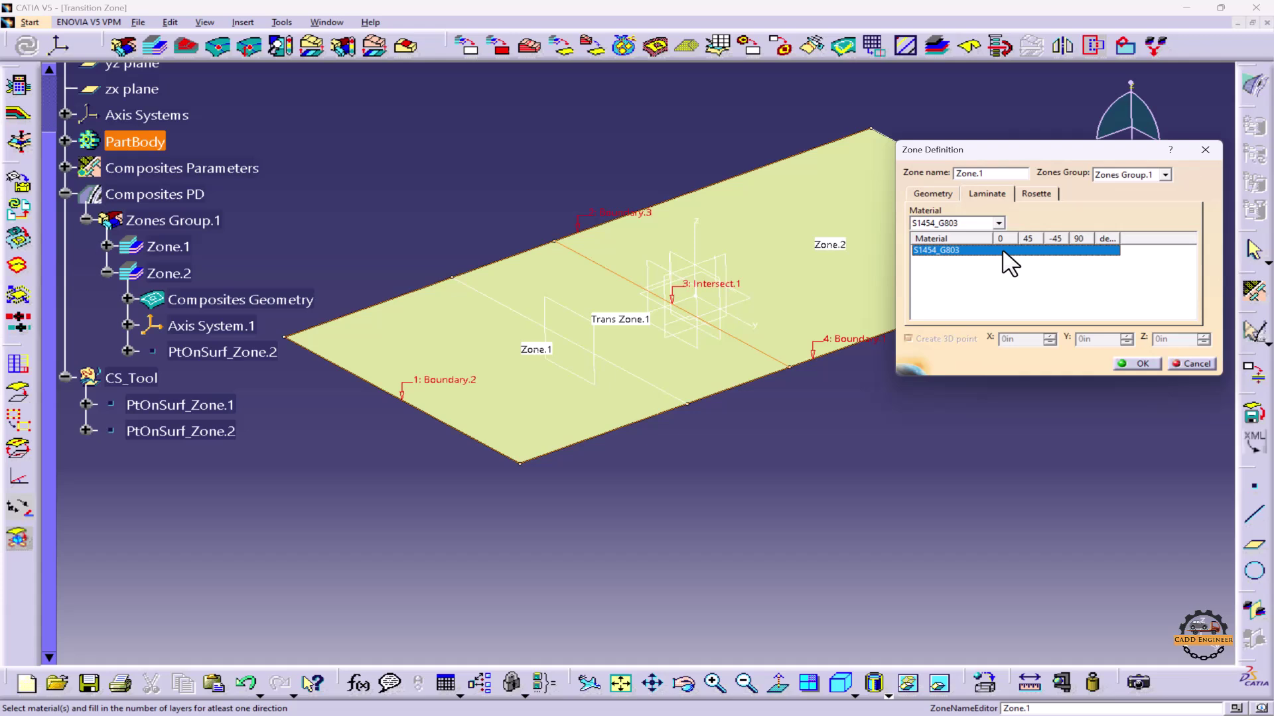
{"action": "left_click", "coordinate": [1009, 251]}
{"action": "left_click", "coordinate": [1082, 251]}
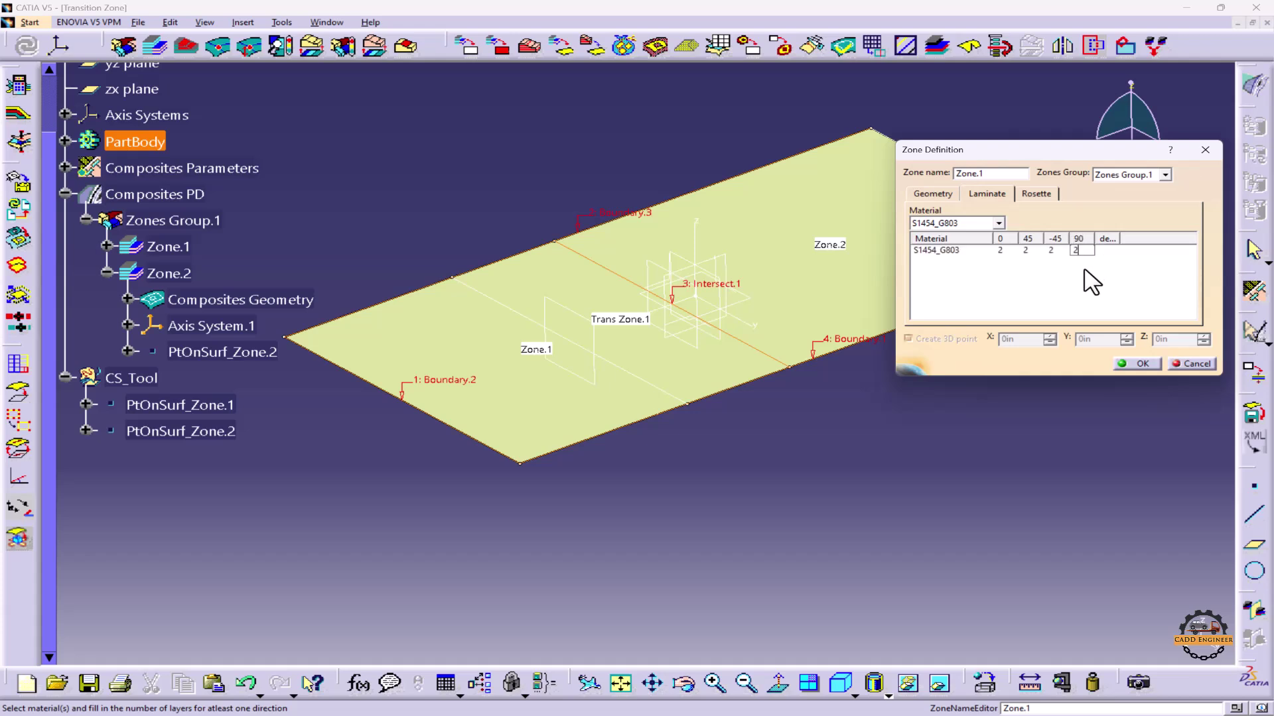
{"action": "left_click", "coordinate": [1138, 364]}
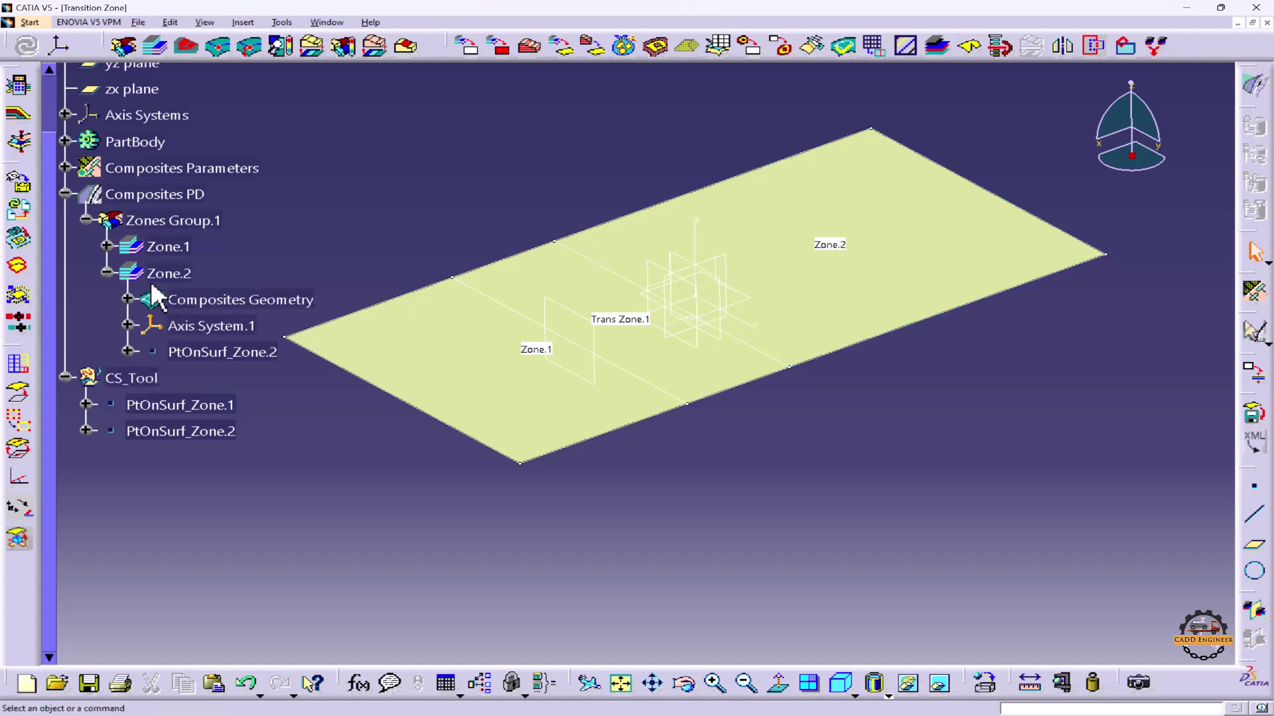
Step: Give Zone.2 an S1454_G803 laminate with 4, 6, 4, 2 plies at 0, 45, -45, 90
{"action": "double_click", "coordinate": [169, 273]}
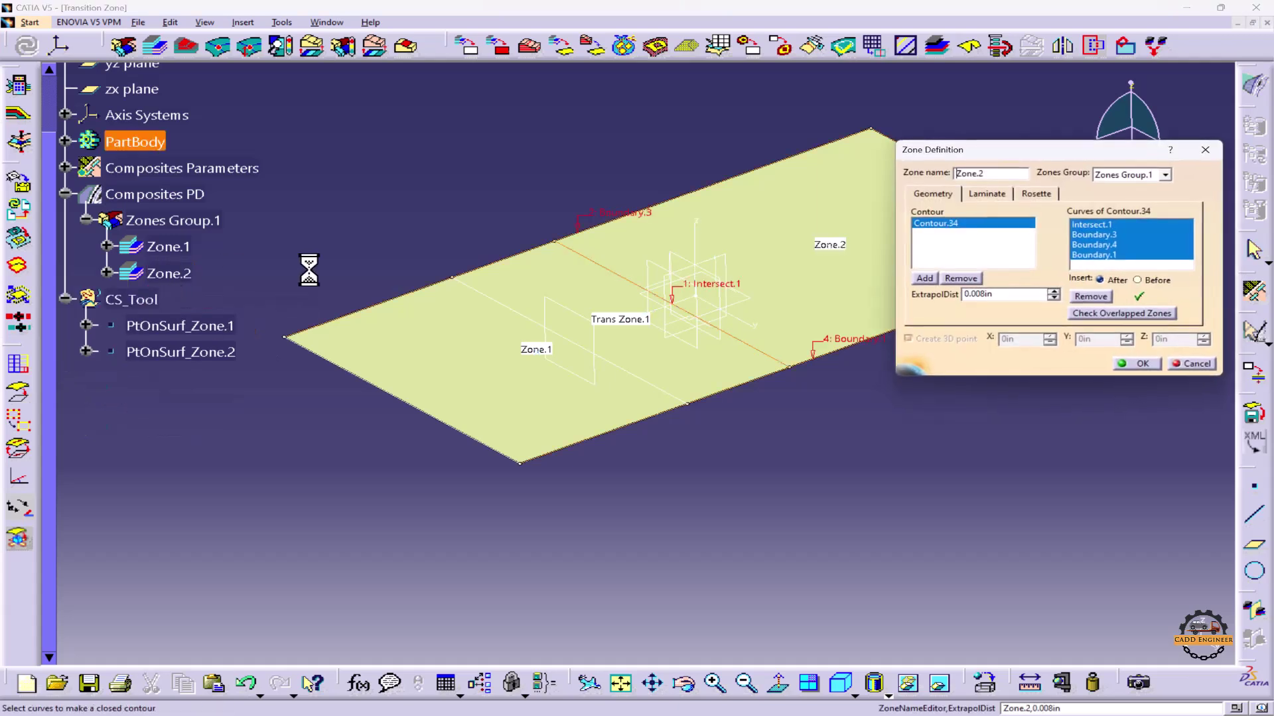
{"action": "left_click", "coordinate": [986, 194]}
{"action": "left_click", "coordinate": [997, 223]}
{"action": "left_click", "coordinate": [996, 244]}
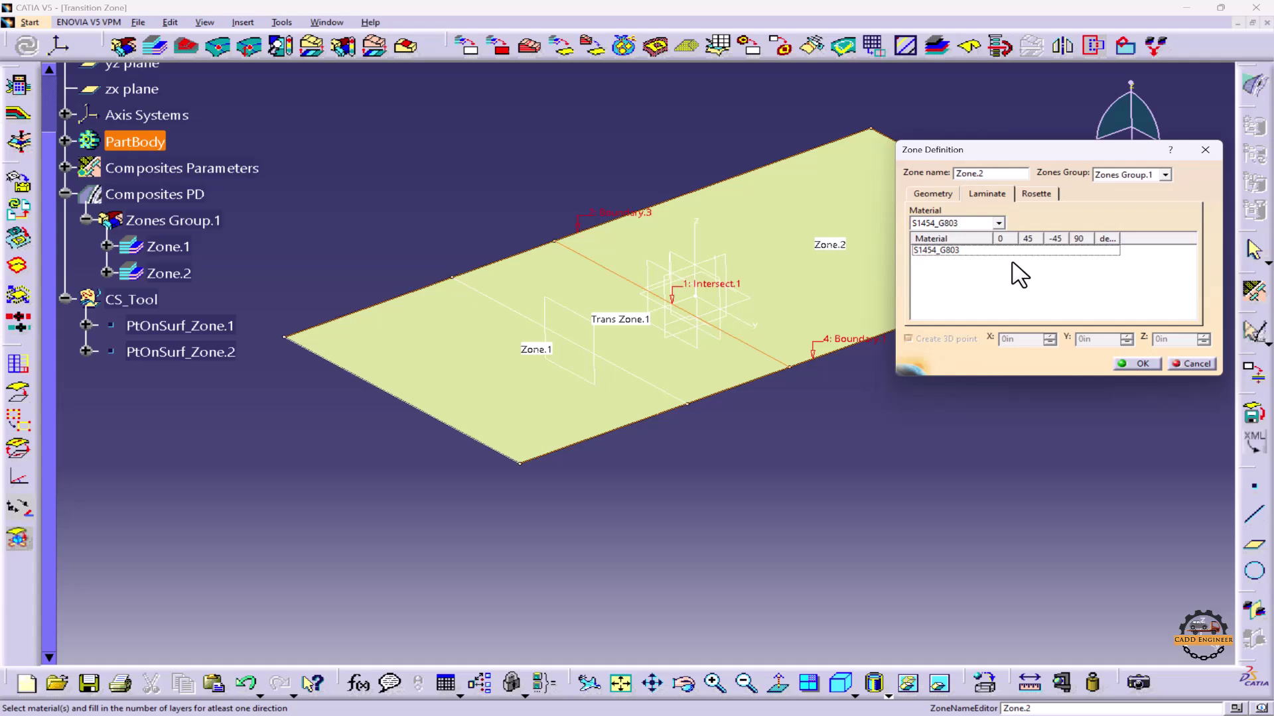
{"action": "left_click", "coordinate": [1004, 251]}
{"action": "type", "text": "4"}
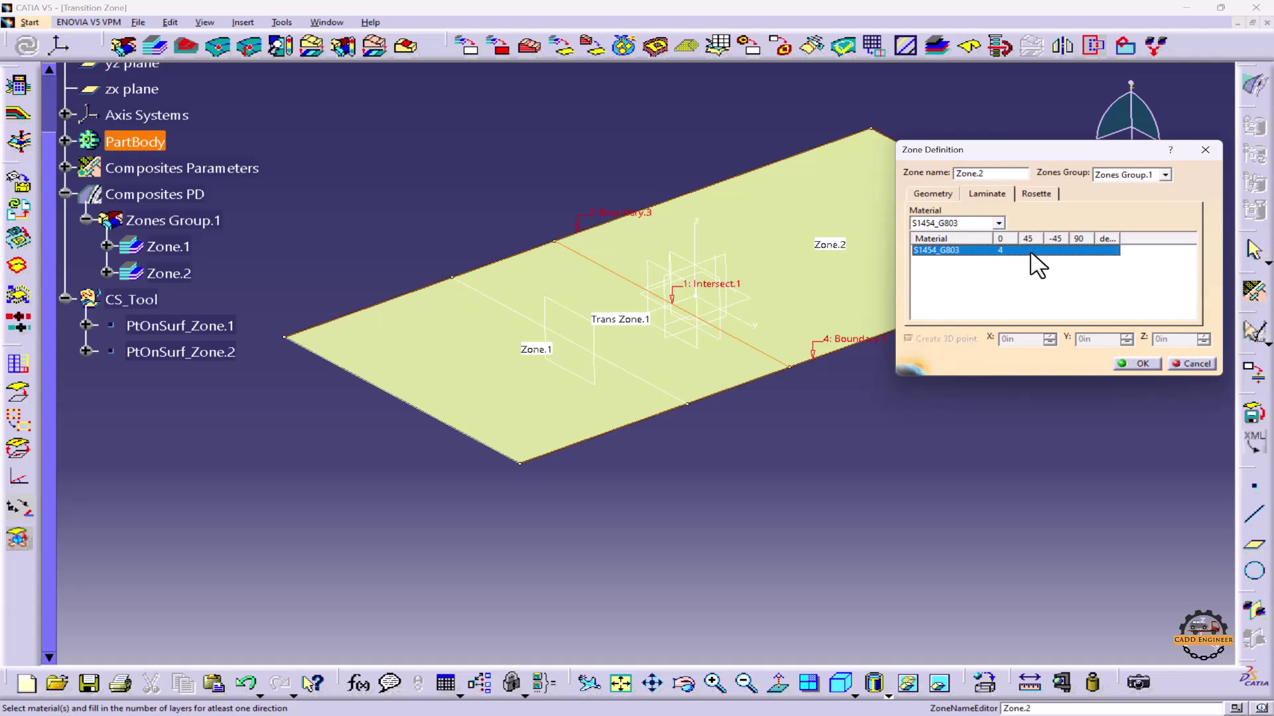
{"action": "left_click", "coordinate": [1027, 250]}
{"action": "type", "text": "6"}
{"action": "left_click", "coordinate": [1055, 250]}
{"action": "type", "text": "4"}
{"action": "left_click", "coordinate": [1079, 250]}
{"action": "type", "text": "2"}
{"action": "left_click", "coordinate": [1137, 363]}
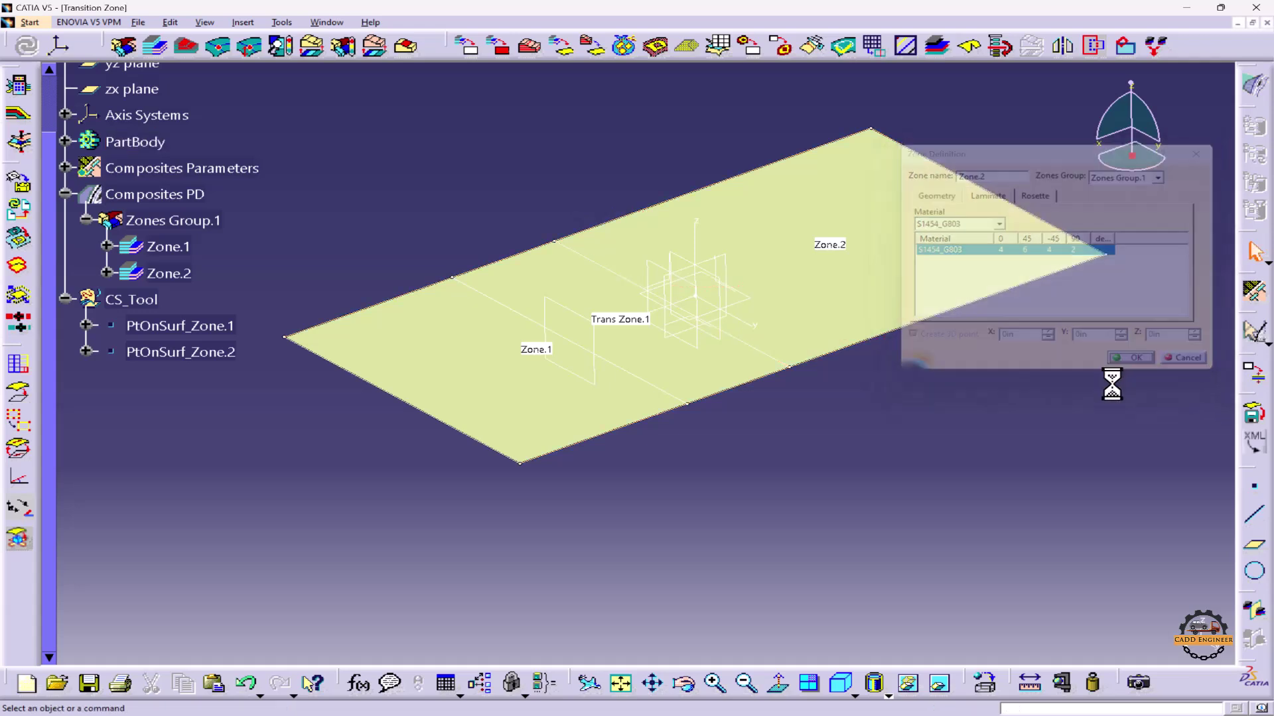
{"action": "middle_click_drag", "start_coordinate": [1107, 396], "coordinate": [1119, 407]}
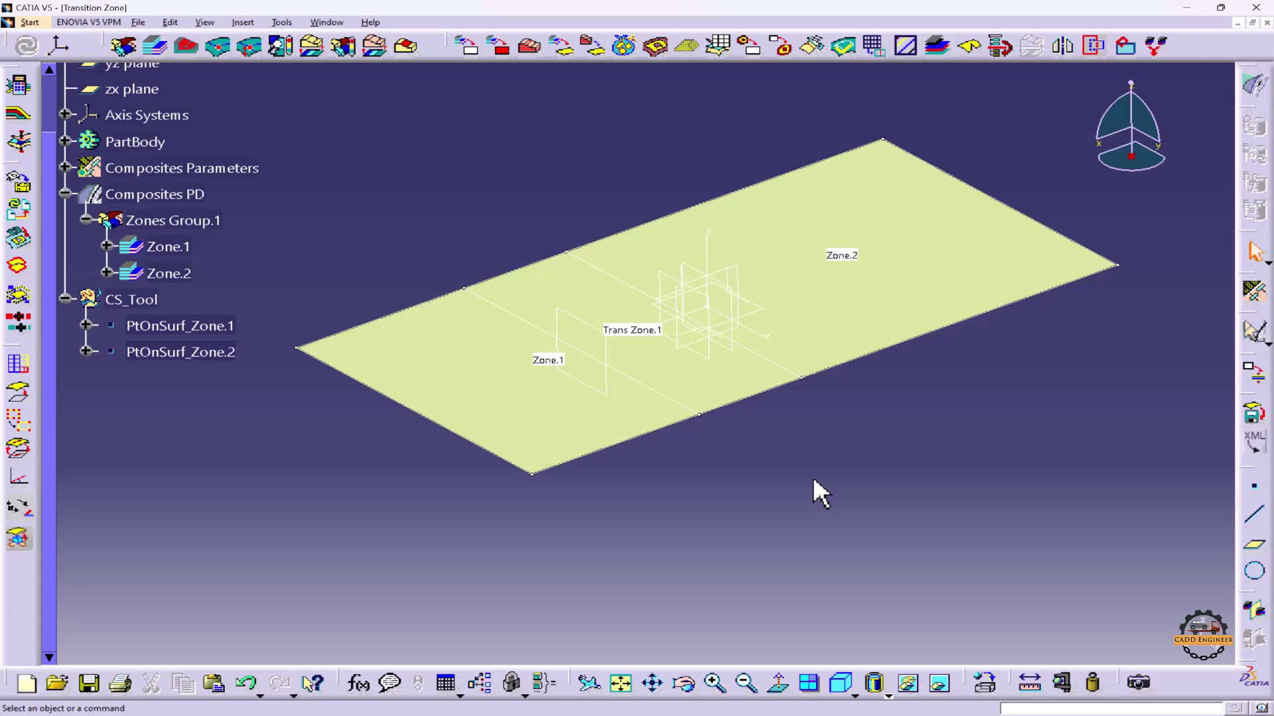
Step: Generate connections for Zones Group.1, labelling the transition edges with ply counts 8 and 16
{"action": "left_click", "coordinate": [242, 23]}
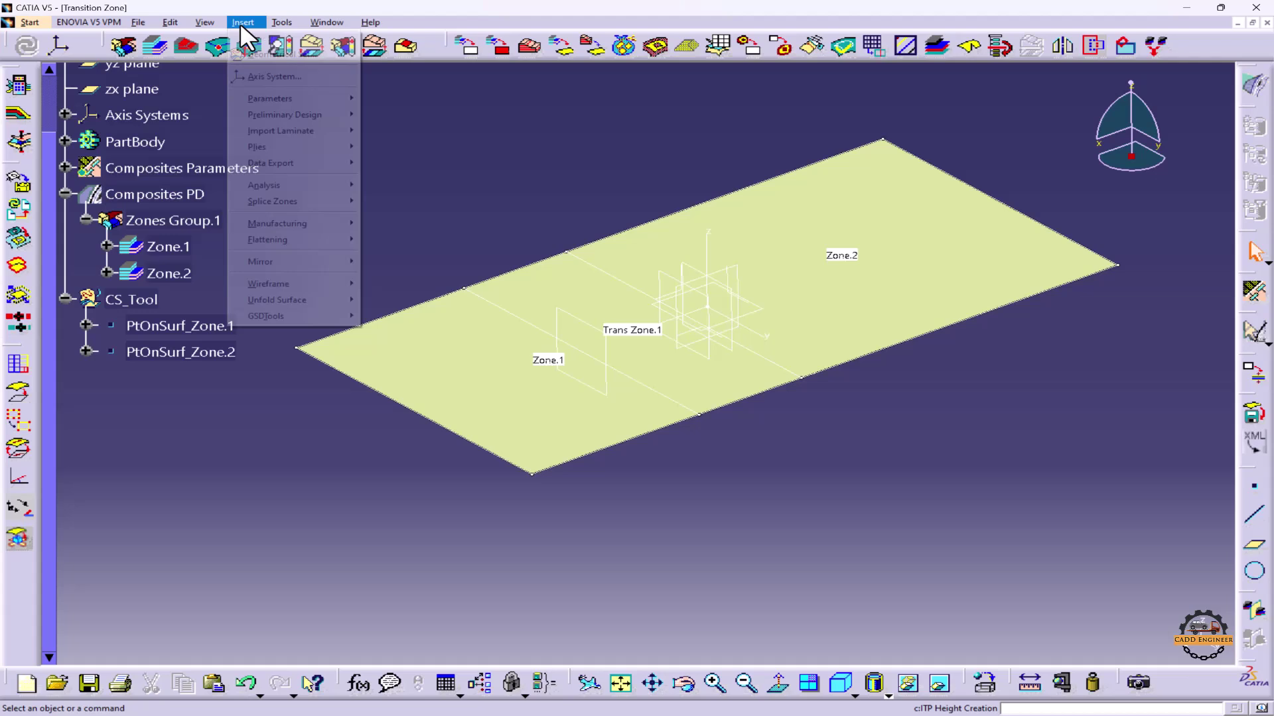
{"action": "mouse_move", "coordinate": [271, 114]}
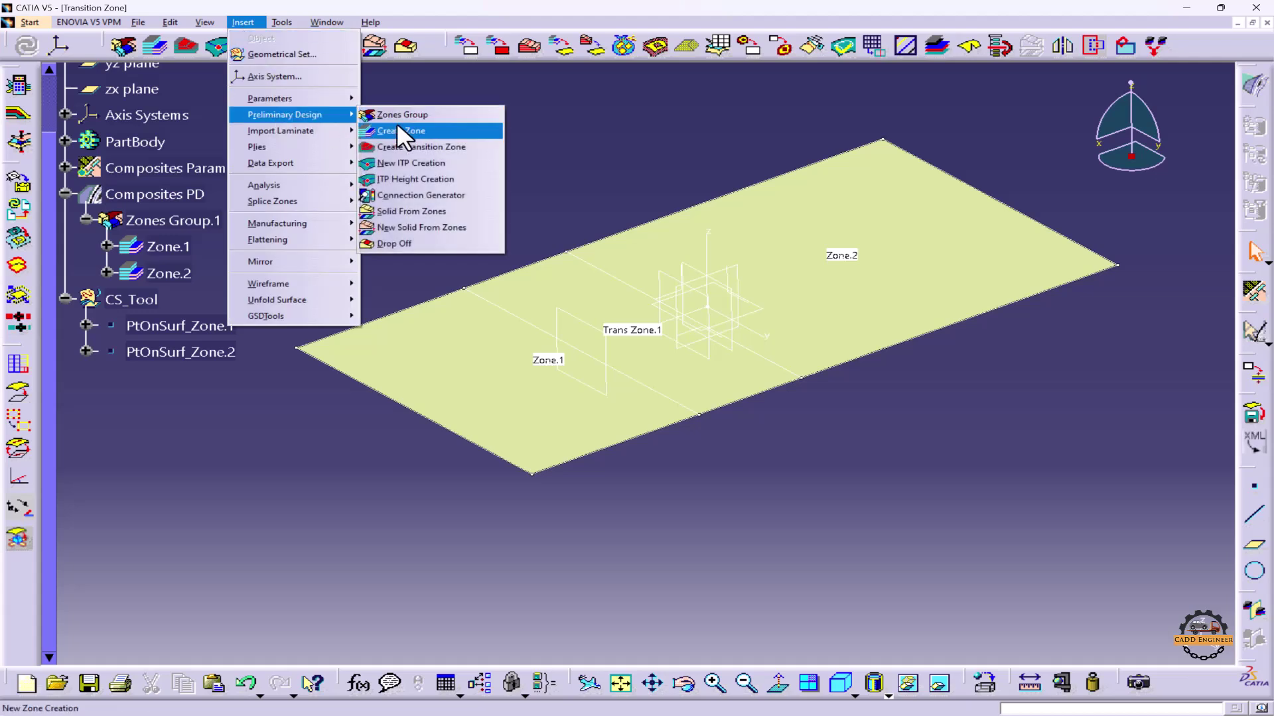
{"action": "left_click", "coordinate": [443, 195]}
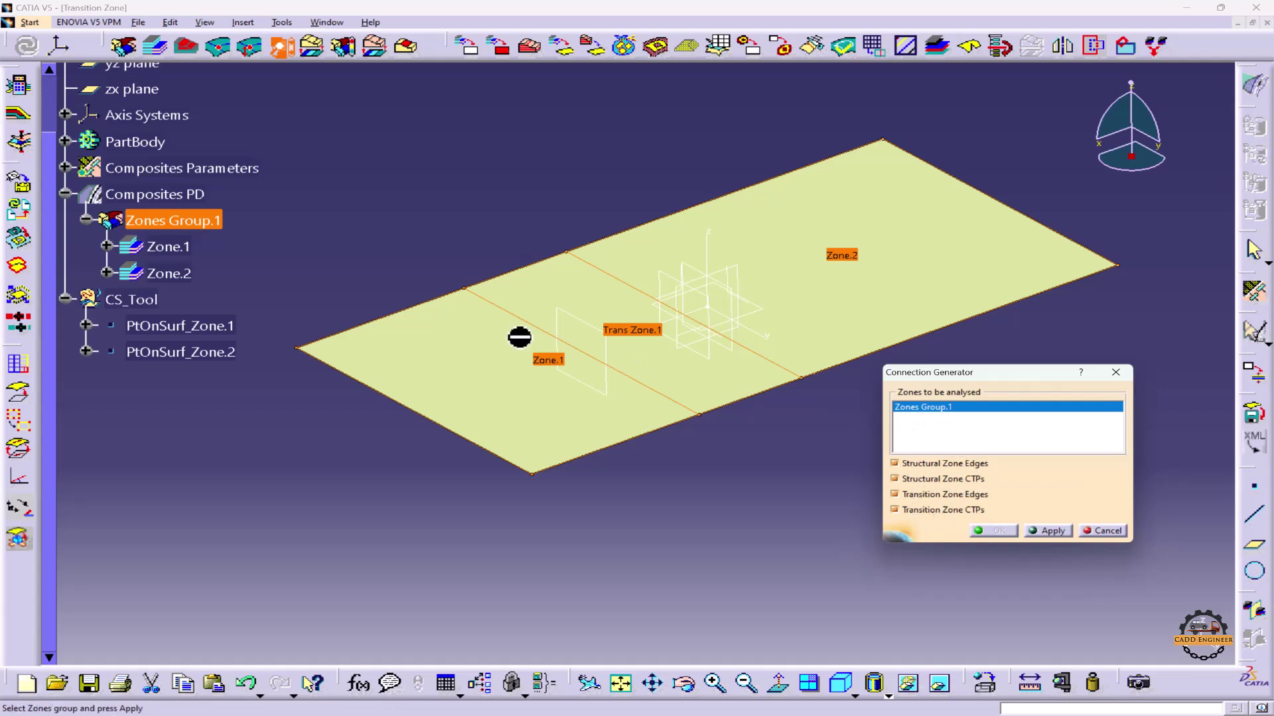
{"action": "left_click", "coordinate": [1029, 531]}
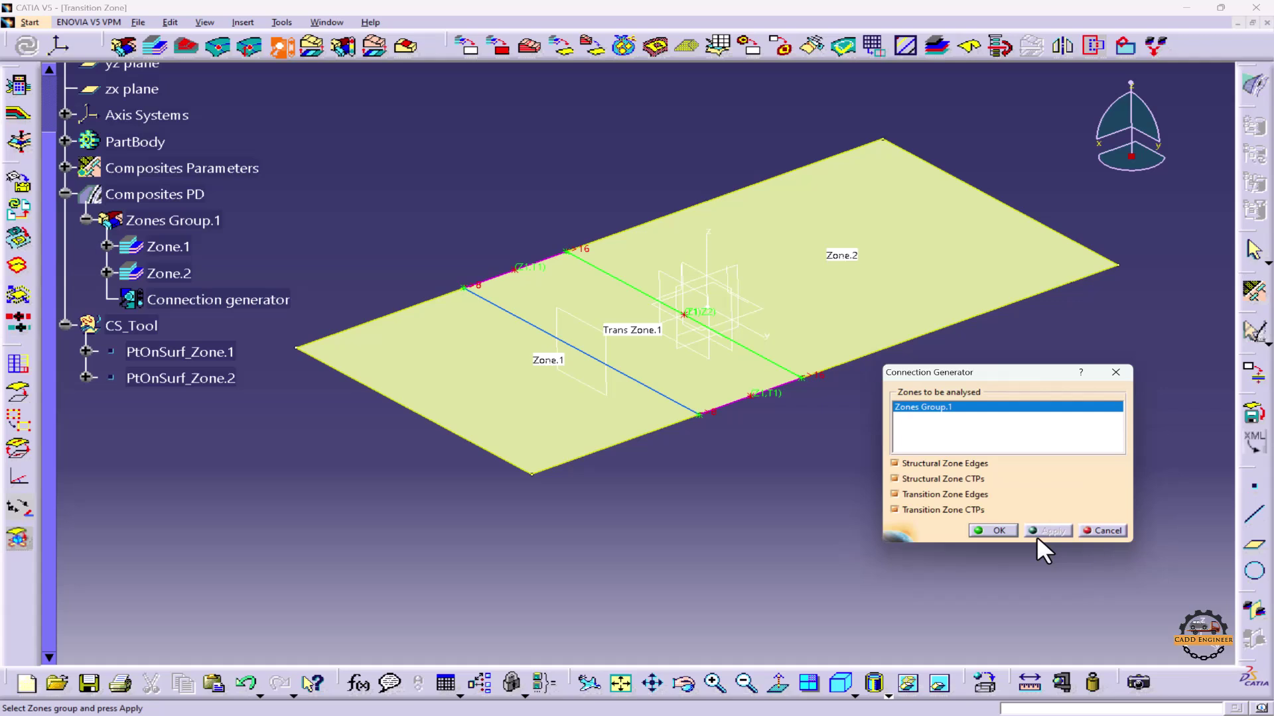
{"action": "left_click", "coordinate": [993, 530]}
{"action": "middle_click_drag", "start_coordinate": [756, 508], "coordinate": [805, 512]}
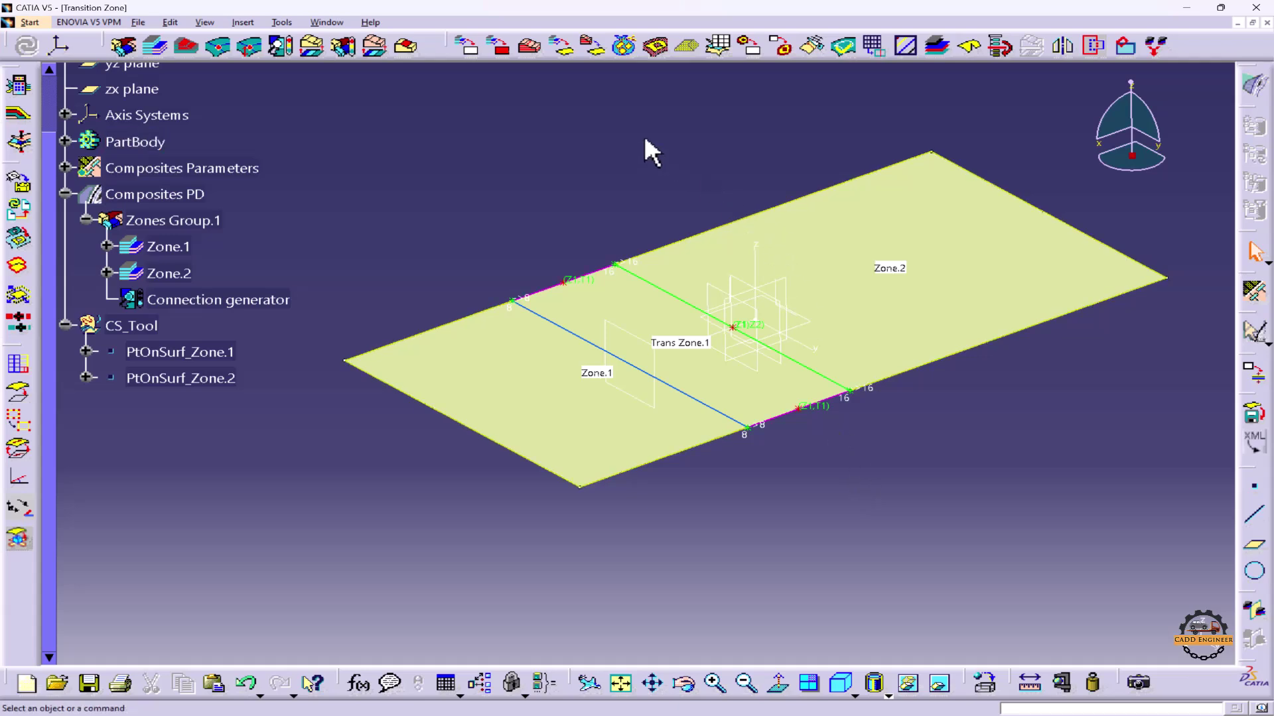
Step: Create tapered plies from the zones and expand Plies Group.1 to show Sequence.1–Sequence.16
{"action": "left_click", "coordinate": [567, 50]}
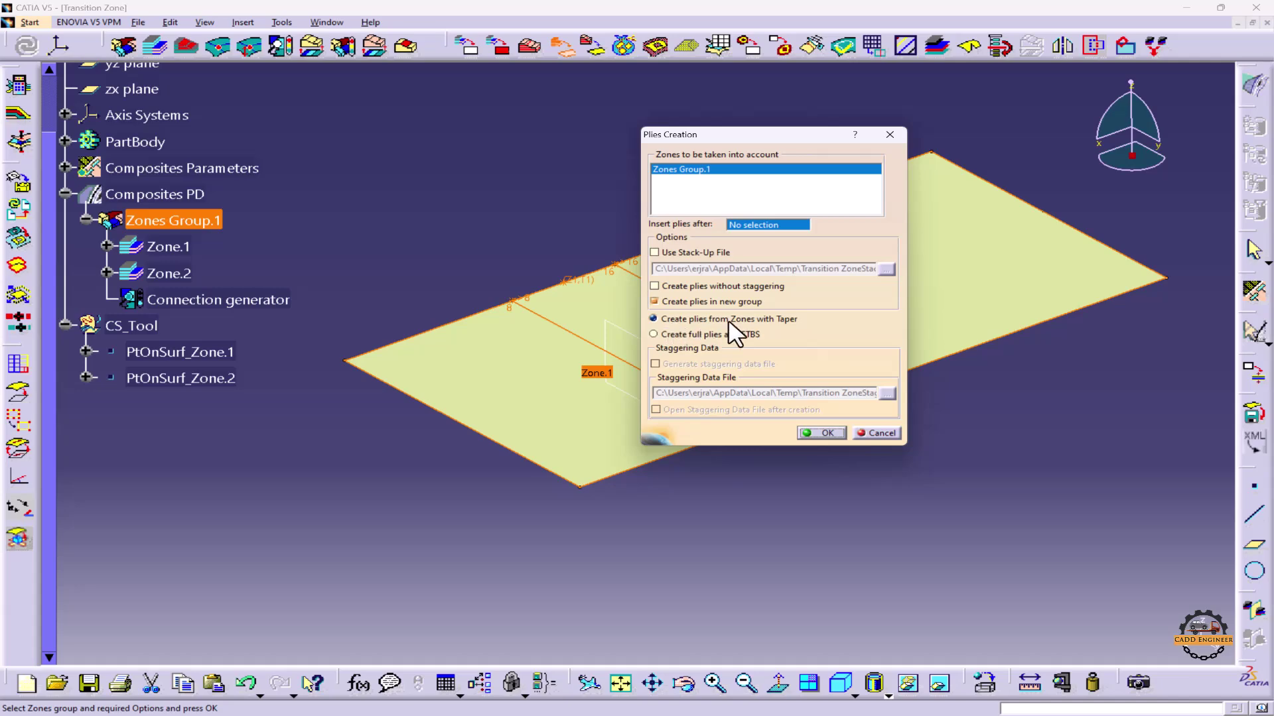
{"action": "left_click", "coordinate": [827, 433]}
{"action": "left_click", "coordinate": [176, 404]}
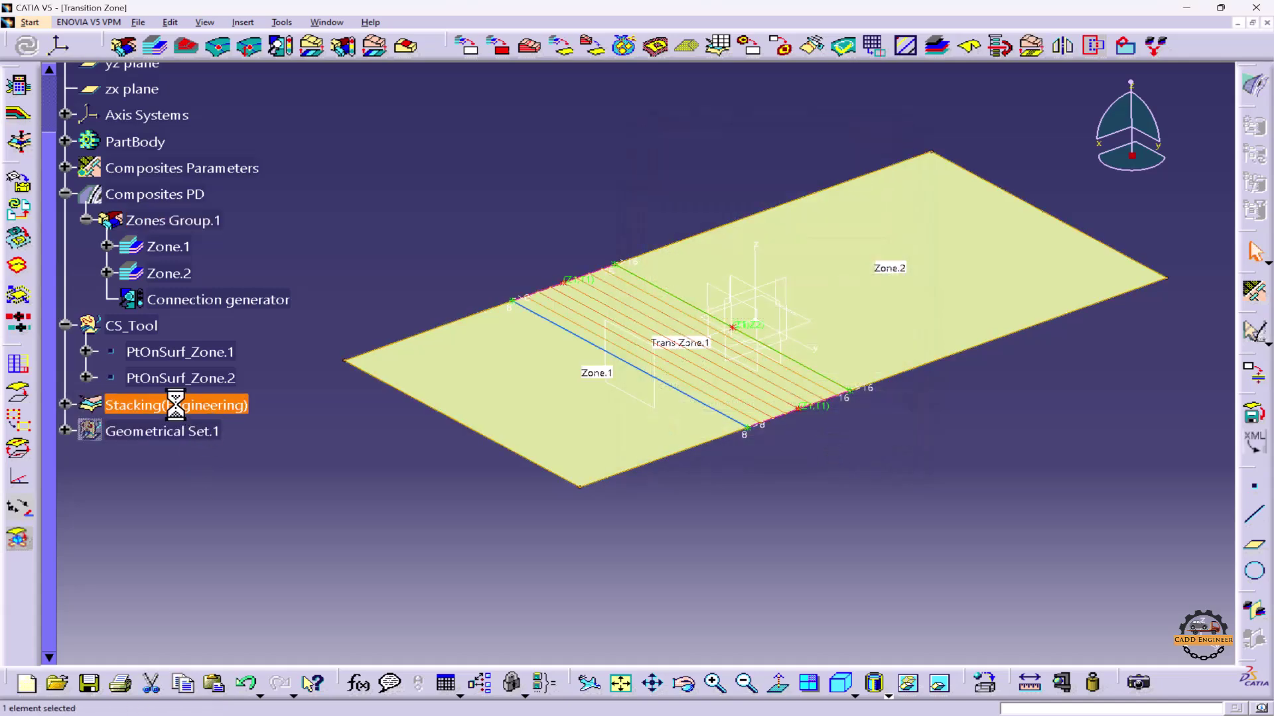
{"action": "left_click", "coordinate": [66, 404]}
{"action": "left_click", "coordinate": [86, 431]}
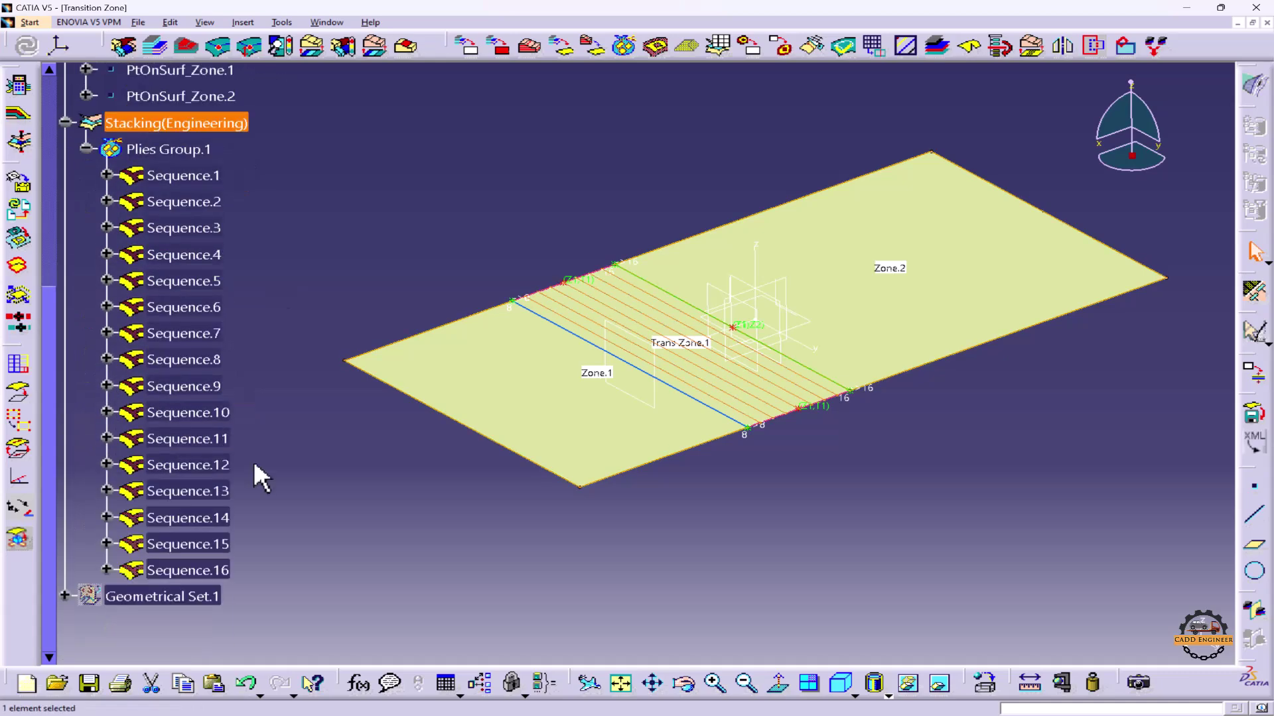
{"action": "left_click", "coordinate": [255, 464]}
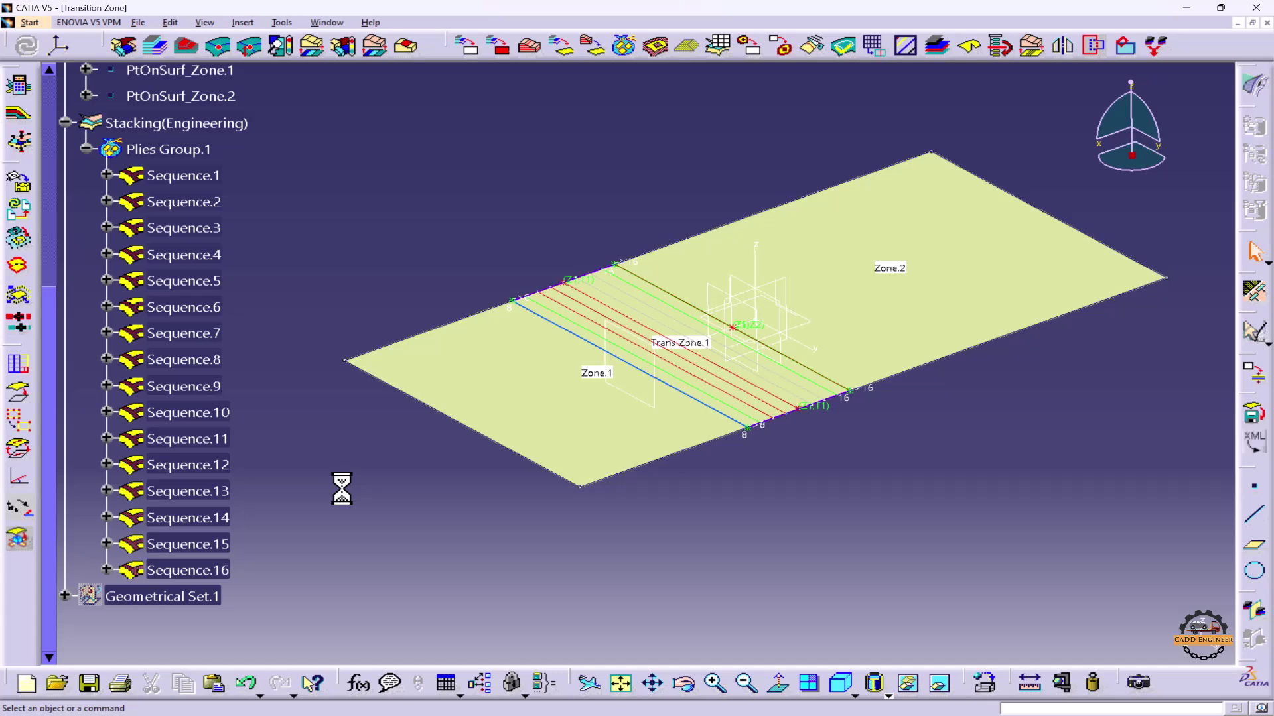
Step: Explode the stacking plies as draped tessellated surfaces in the Ply Exploder
{"action": "left_click", "coordinate": [935, 49]}
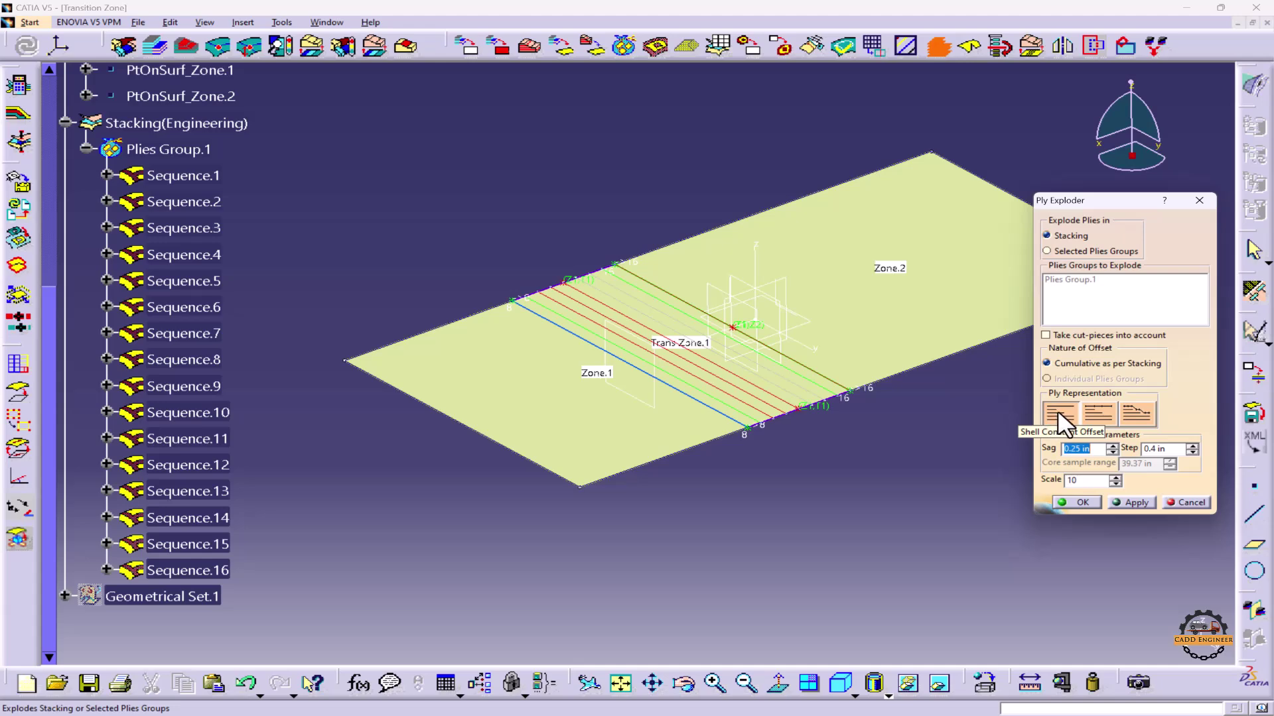
{"action": "left_click", "coordinate": [1133, 503]}
{"action": "middle_click_drag", "start_coordinate": [690, 425], "coordinate": [764, 412]}
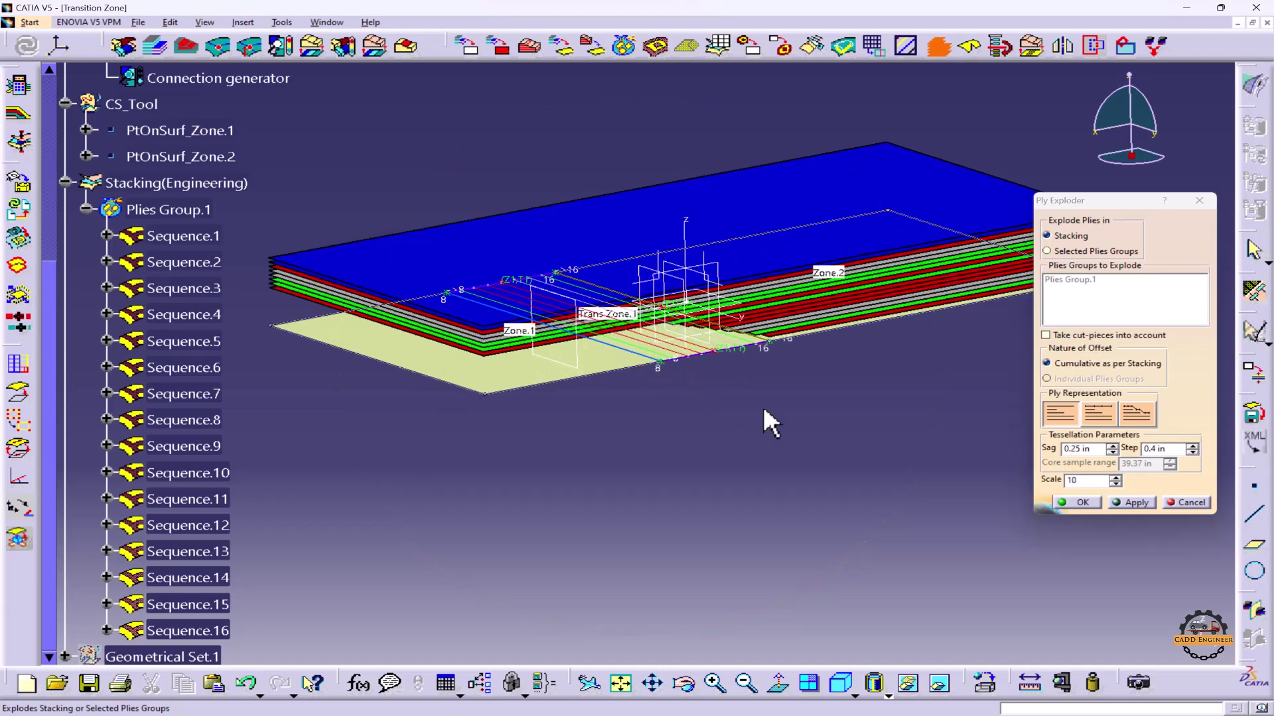
{"action": "left_click", "coordinate": [1136, 414]}
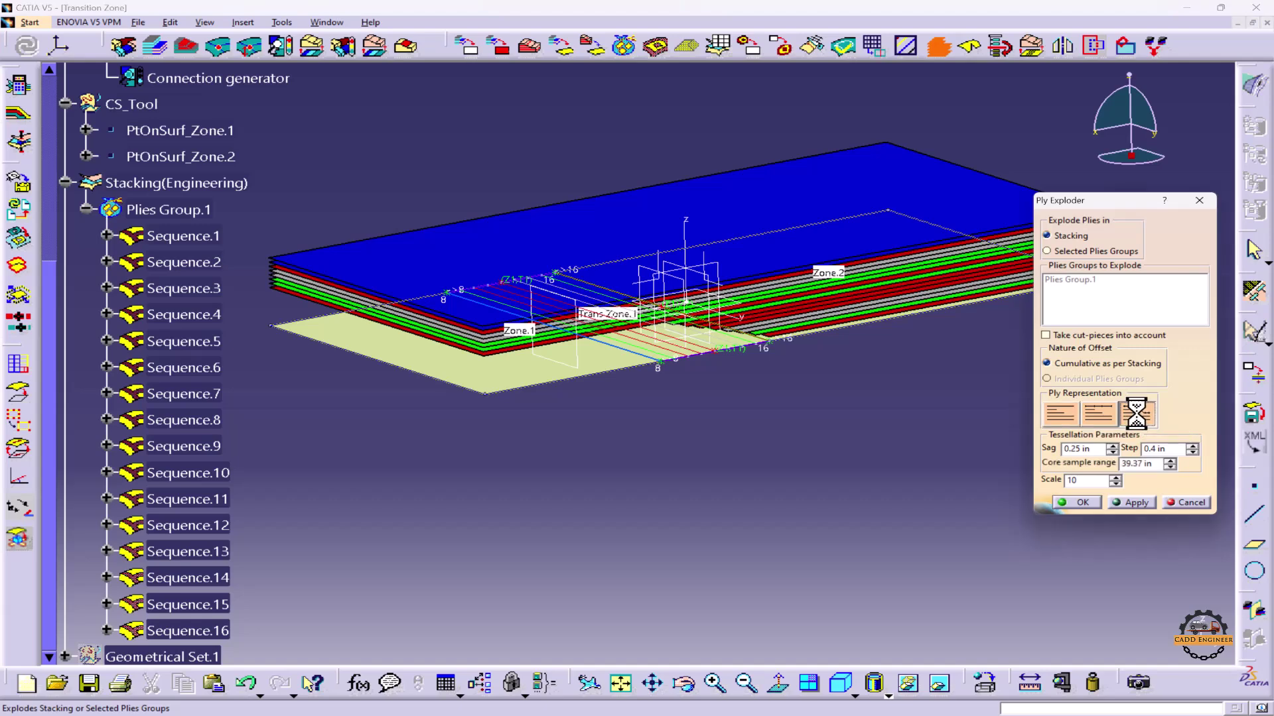
{"action": "left_click", "coordinate": [1133, 503]}
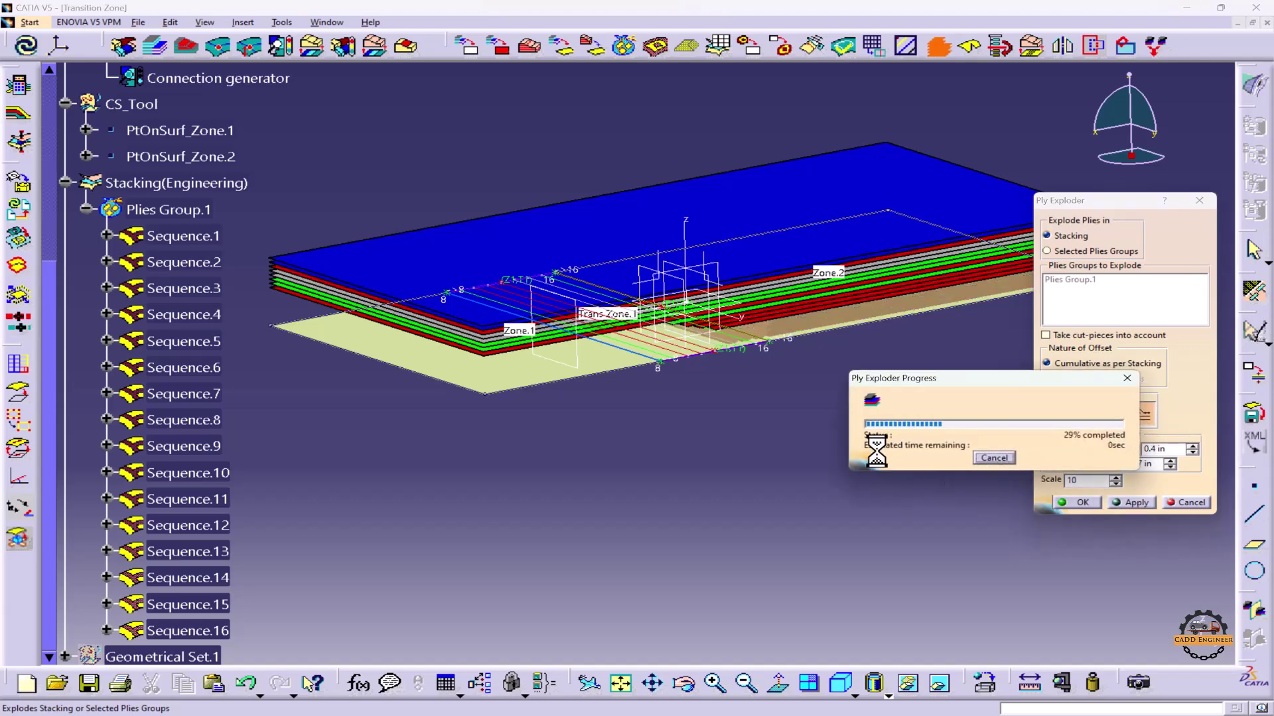
{"action": "middle_click_drag", "start_coordinate": [691, 407], "coordinate": [674, 377]}
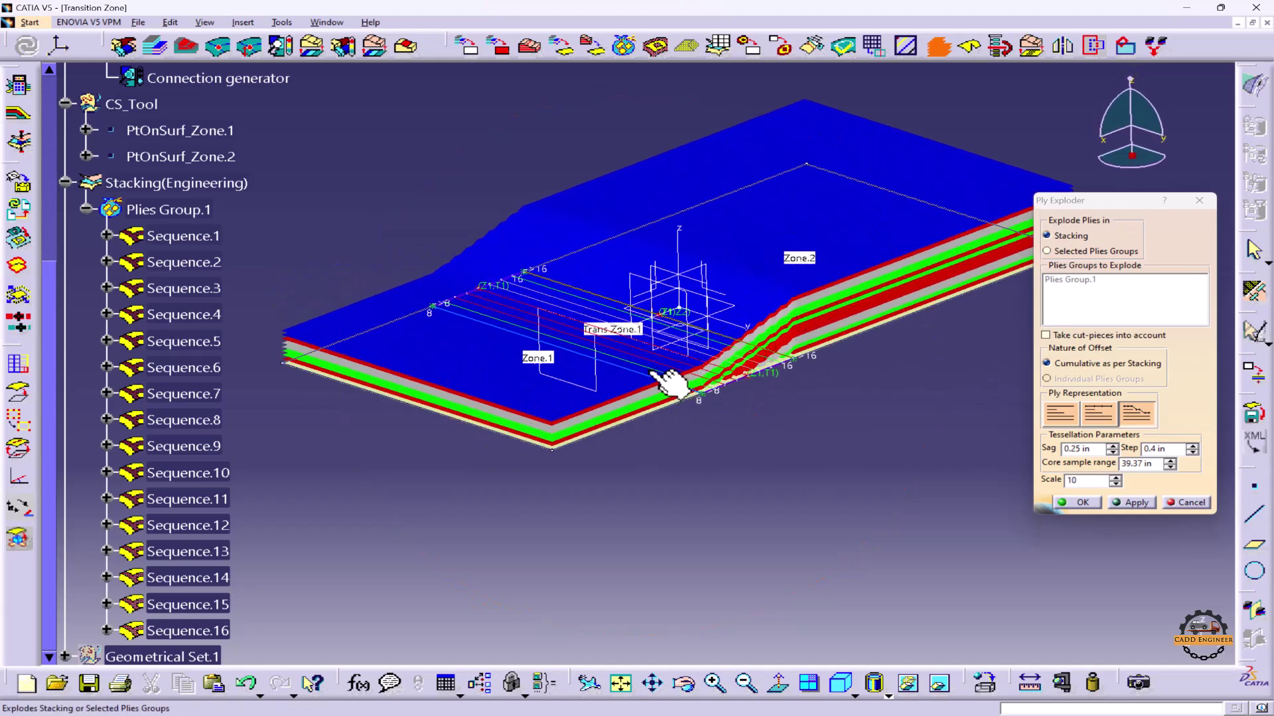
Step: Set the explosion scale to 1 to reveal the ply drop-off across Trans Zone.1
{"action": "double_click", "coordinate": [1083, 479]}
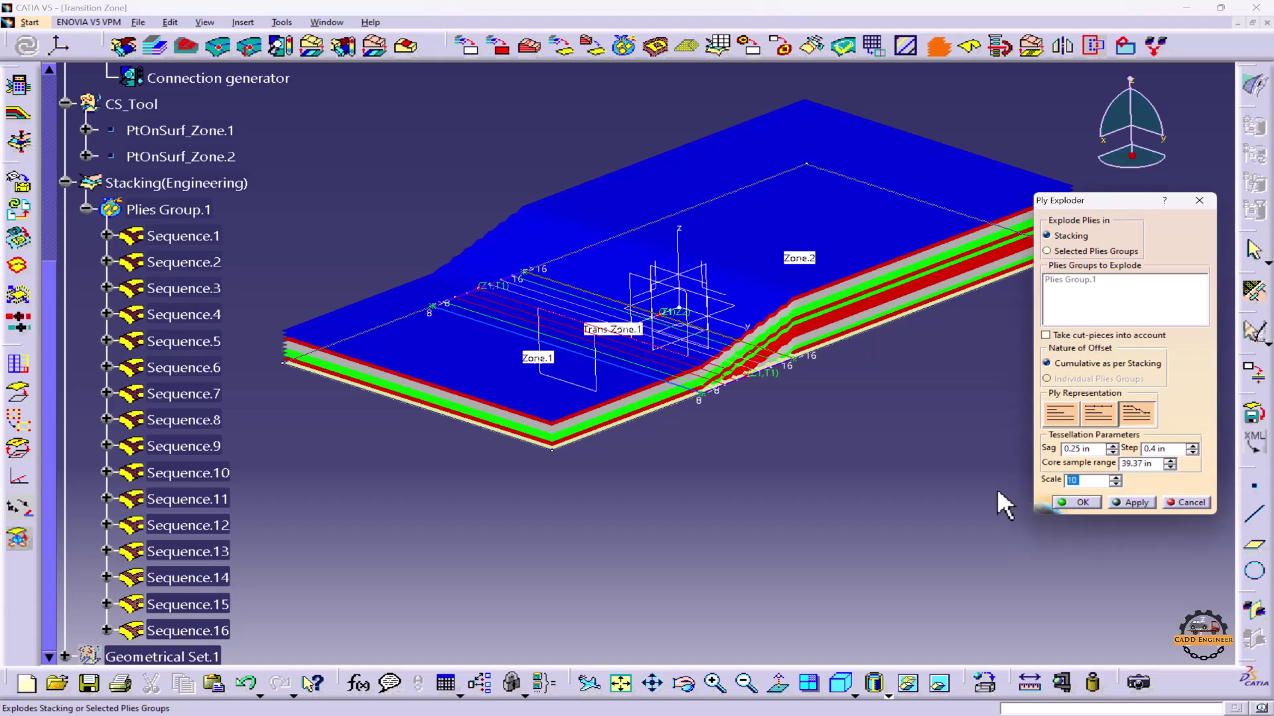
{"action": "type", "text": "1"}
{"action": "left_click", "coordinate": [1131, 502]}
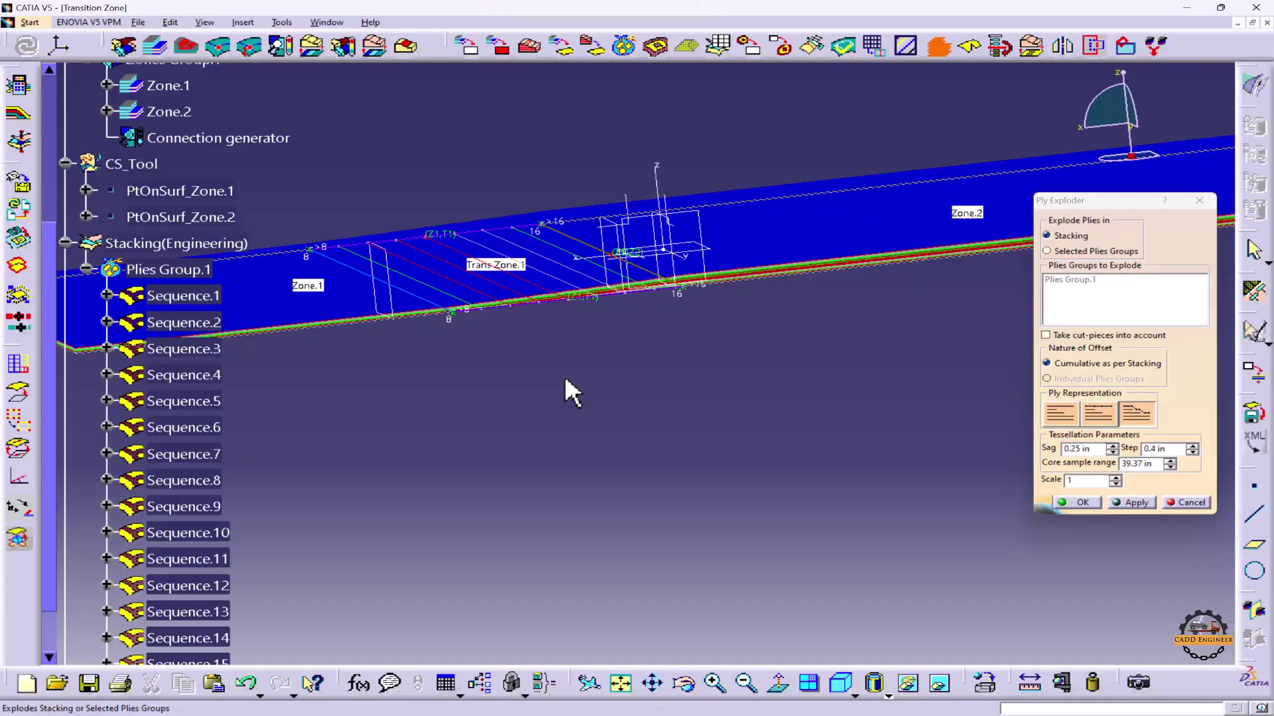